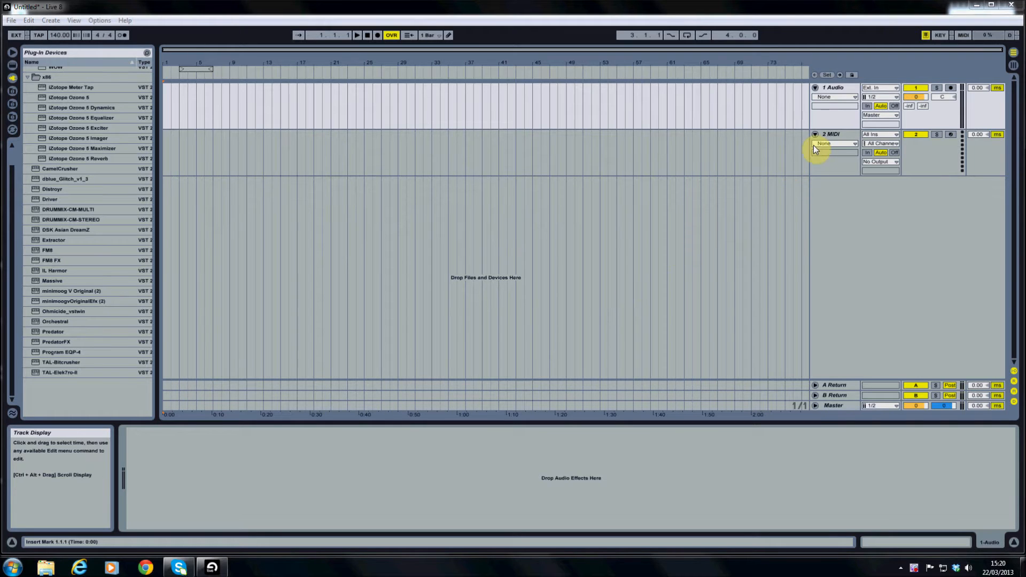
- Load the FM8 synth plug-in onto the empty MIDI track
{"action": "left_click", "coordinate": [832, 134]}
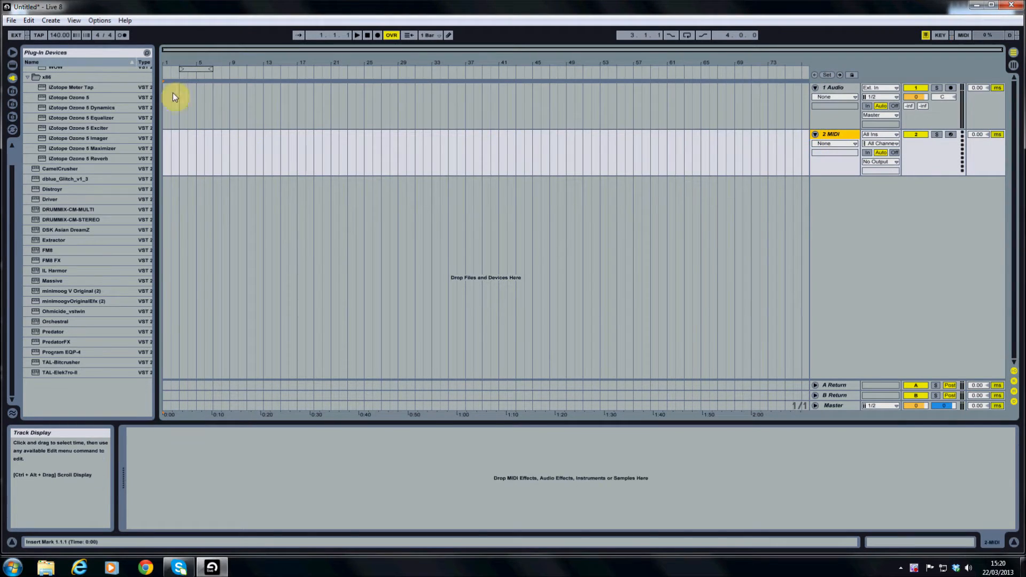
{"action": "left_click", "coordinate": [13, 79]}
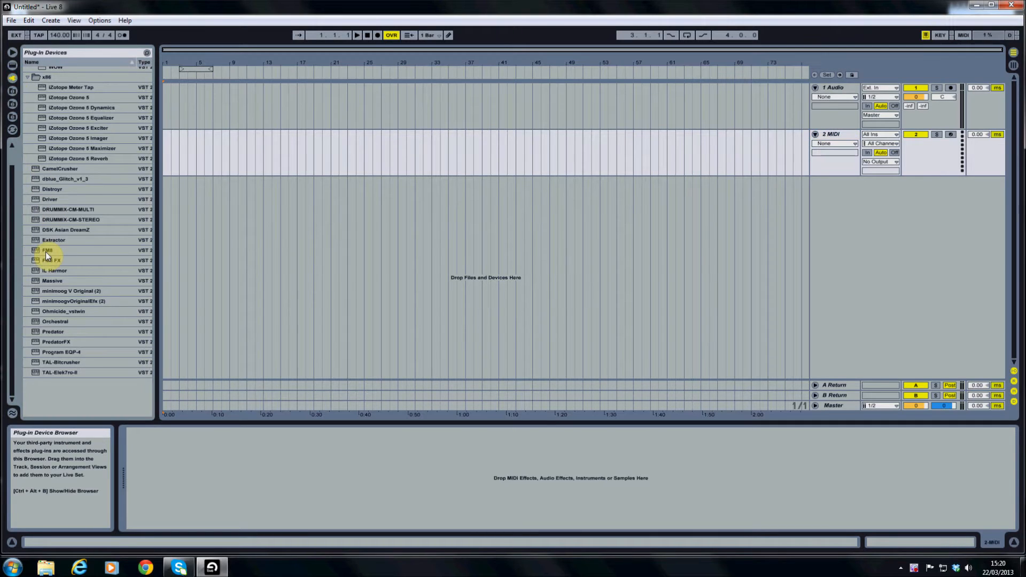
{"action": "left_click_drag", "start_coordinate": [46, 251], "coordinate": [175, 142]}
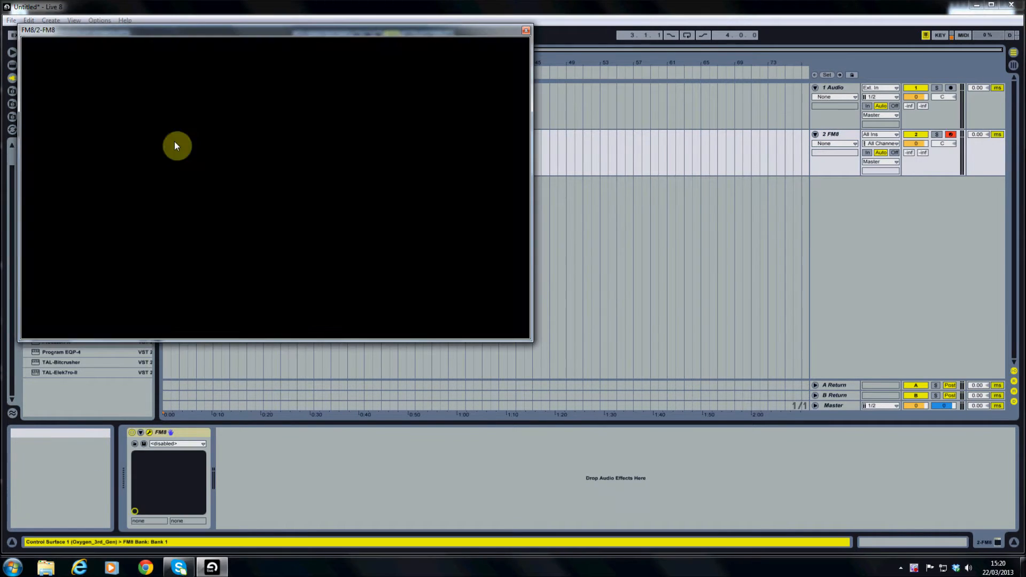
- Group the FM8 device into an Instrument Rack and show the rack's macro controls
{"action": "left_click", "coordinate": [200, 432]}
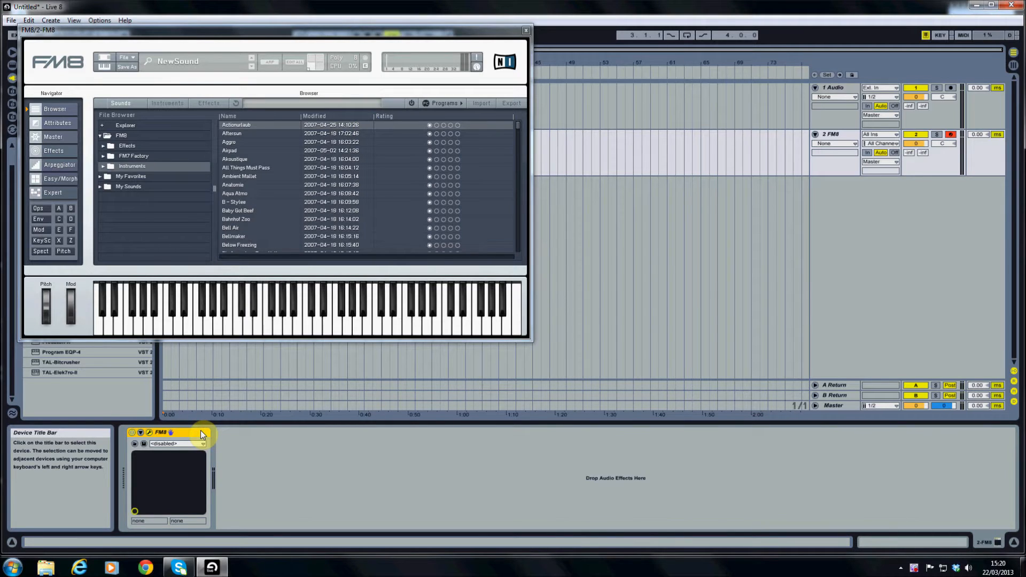
{"action": "key", "text": "ctrl+g"}
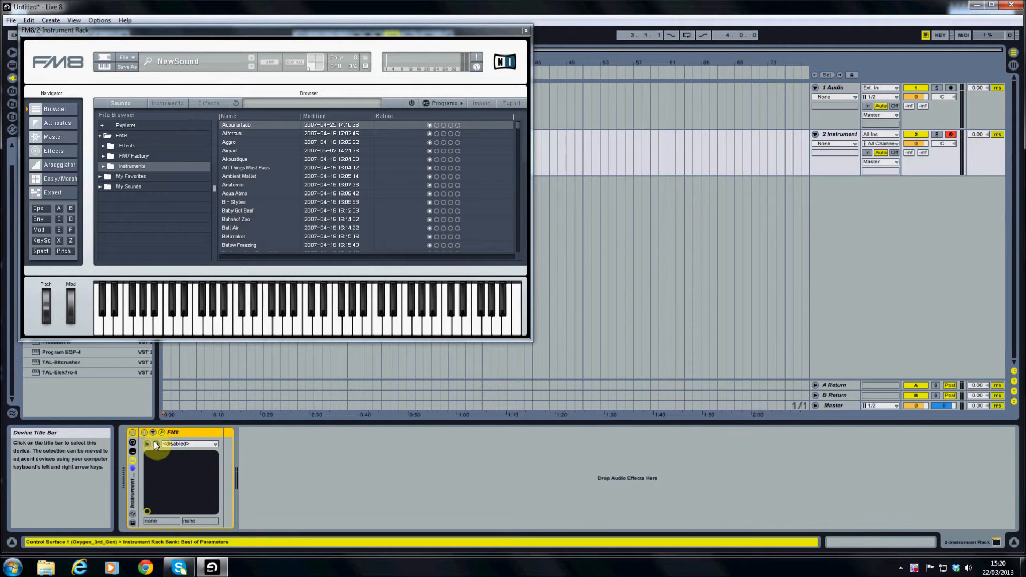
{"action": "left_click", "coordinate": [132, 442]}
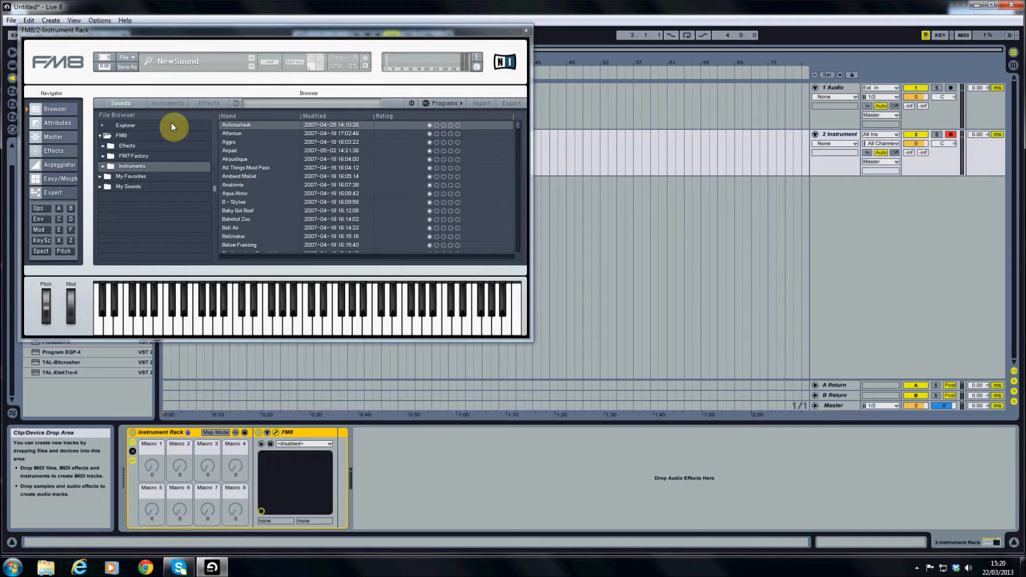
- In FM8's Expert matrix, output operators D and E at 100, then modulate D with E at 33 and E with F at 40
{"action": "left_click", "coordinate": [57, 191]}
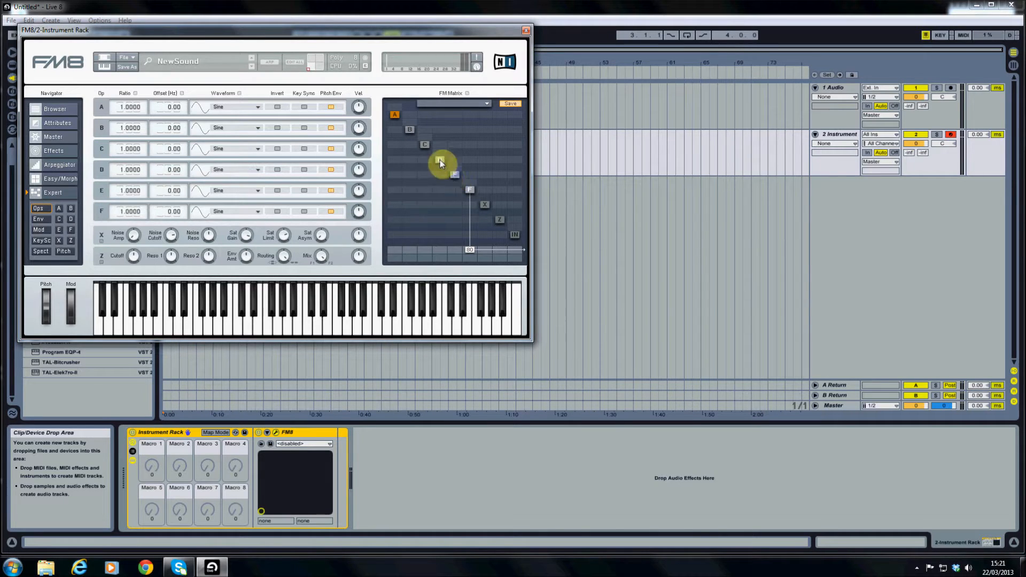
{"action": "left_click_drag", "start_coordinate": [437, 249], "coordinate": [441, 197]}
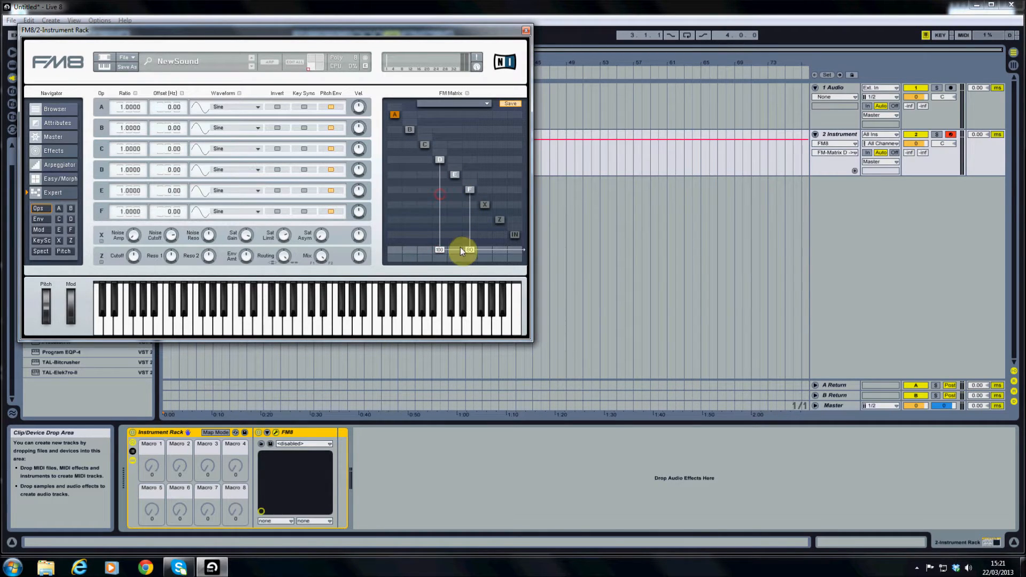
{"action": "left_click_drag", "start_coordinate": [454, 248], "coordinate": [459, 191]}
{"action": "left_click_drag", "start_coordinate": [455, 161], "coordinate": [477, 167]}
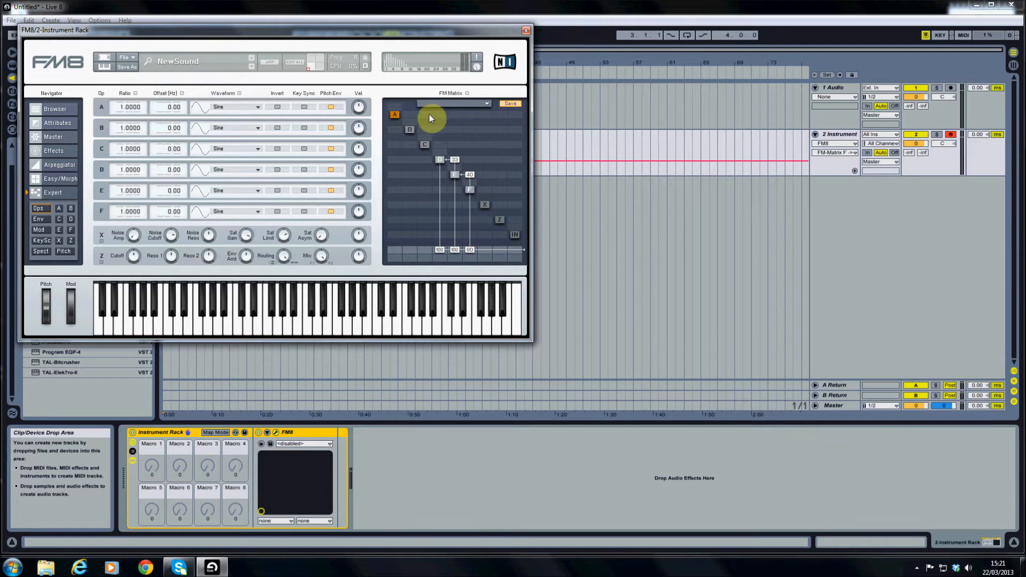
- Set the operator waveforms to 4th Formant for D, TX Wave 6 for E and Sawtooth for F
{"action": "left_click_drag", "start_coordinate": [416, 31], "coordinate": [642, 51]}
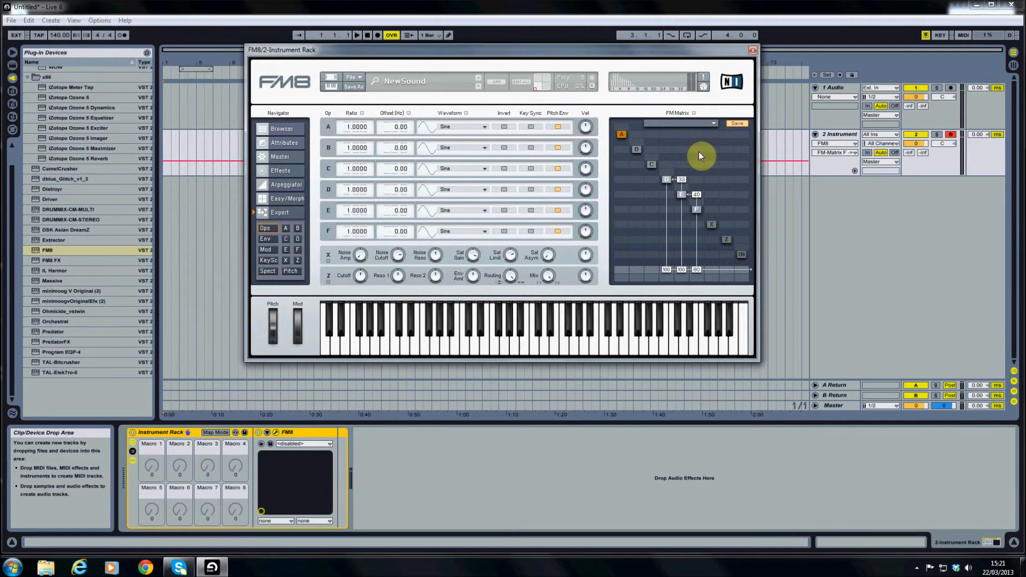
{"action": "left_click", "coordinate": [667, 179]}
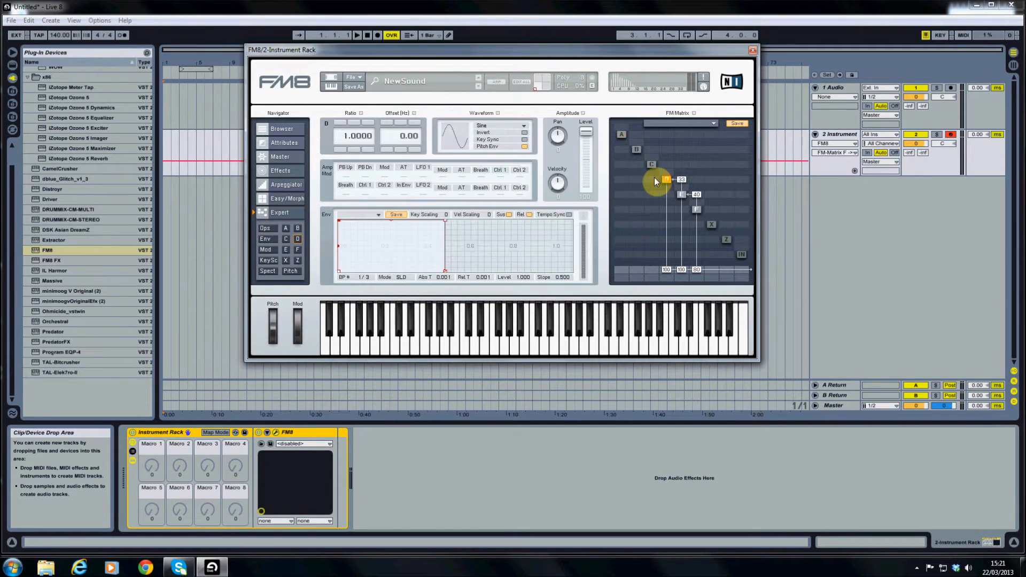
{"action": "left_click", "coordinate": [488, 126]}
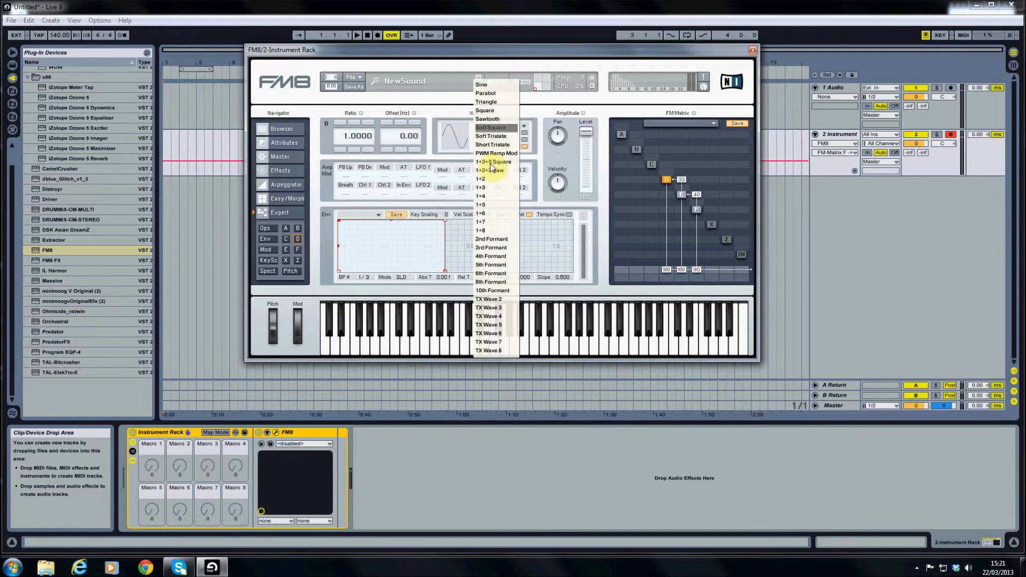
{"action": "left_click", "coordinate": [492, 257]}
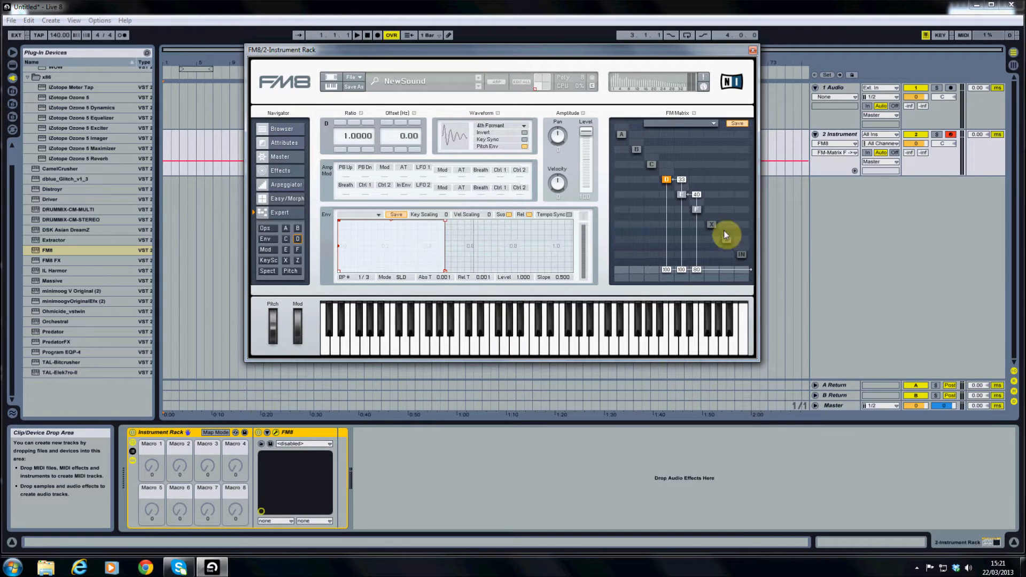
{"action": "left_click", "coordinate": [680, 193]}
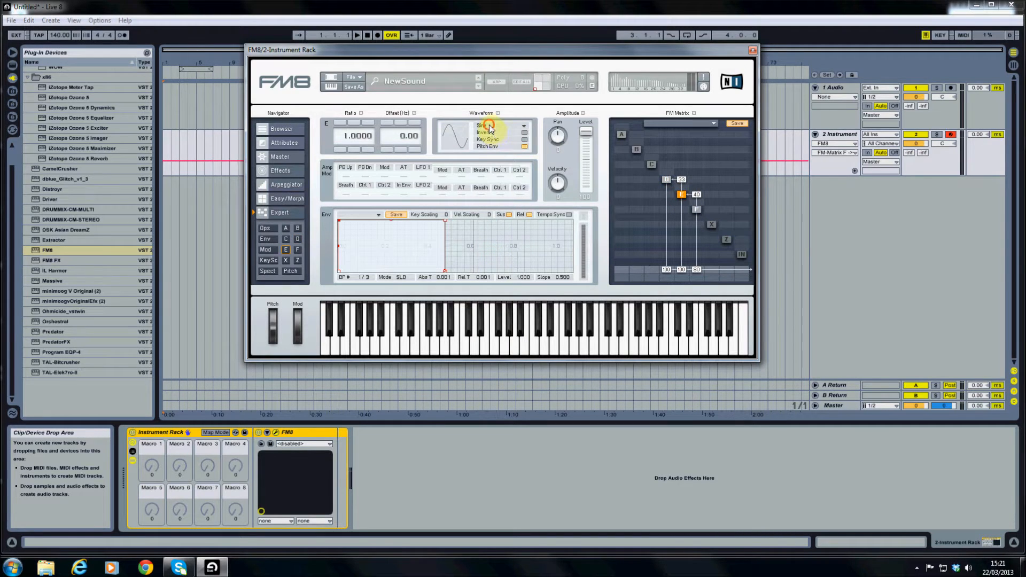
{"action": "left_click", "coordinate": [489, 125]}
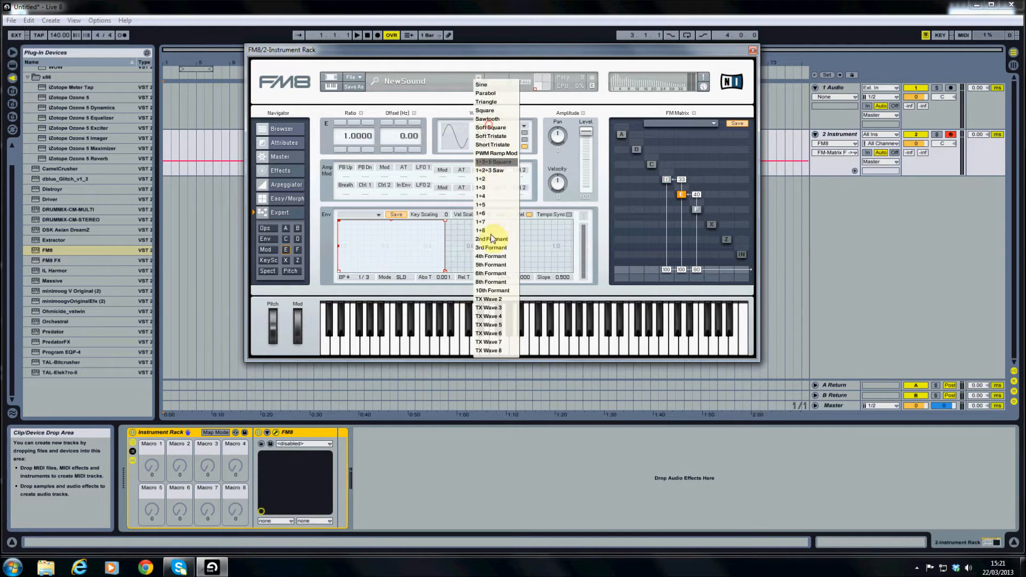
{"action": "left_click", "coordinate": [492, 333]}
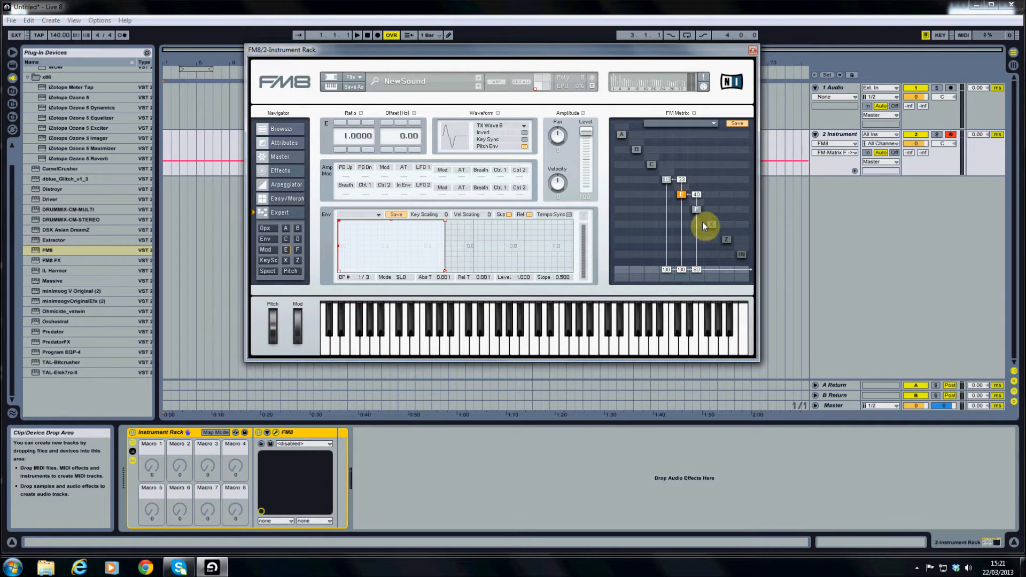
{"action": "left_click", "coordinate": [696, 209]}
{"action": "left_click", "coordinate": [489, 125]}
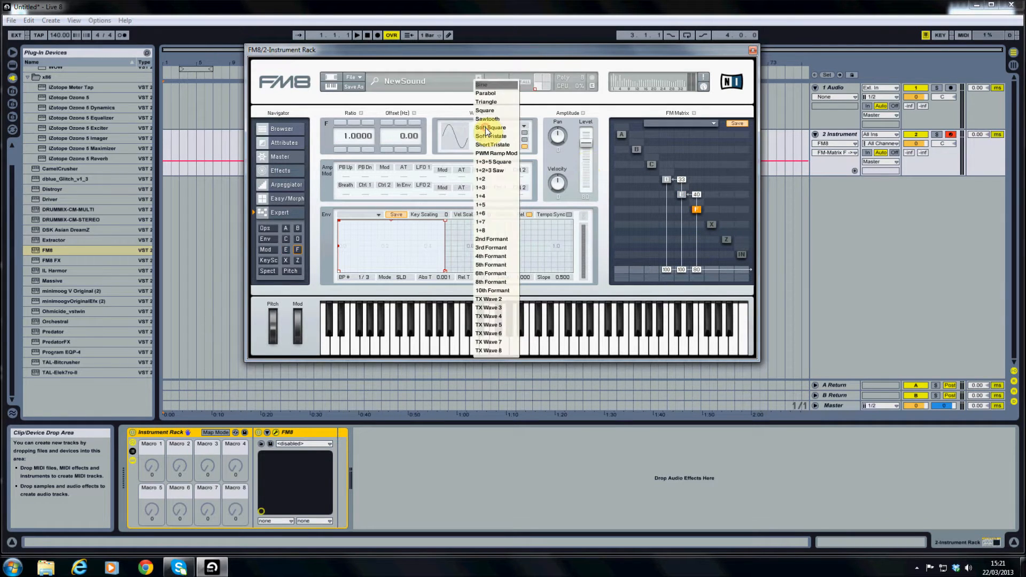
{"action": "left_click", "coordinate": [489, 119]}
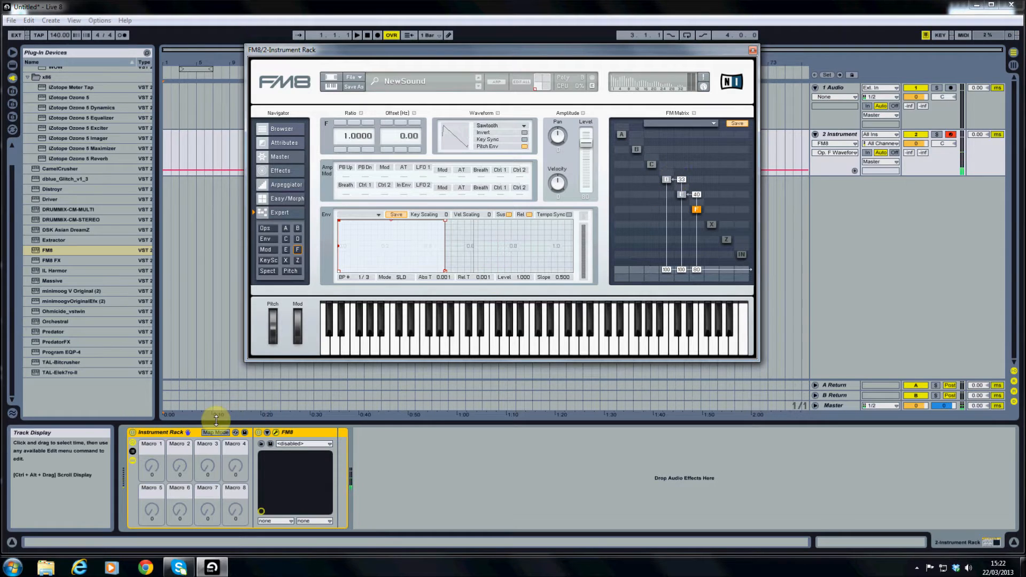
- Map both FM matrix amounts, E to D and F to E, to Macro 1 of the rack
{"action": "left_click", "coordinate": [216, 432]}
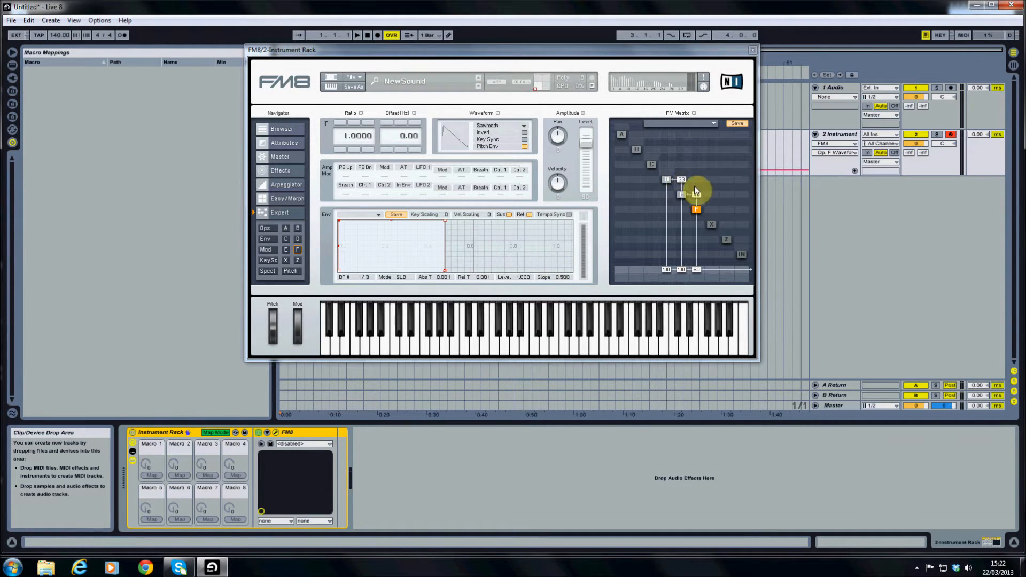
{"action": "left_click", "coordinate": [682, 179]}
{"action": "left_click", "coordinate": [150, 475]}
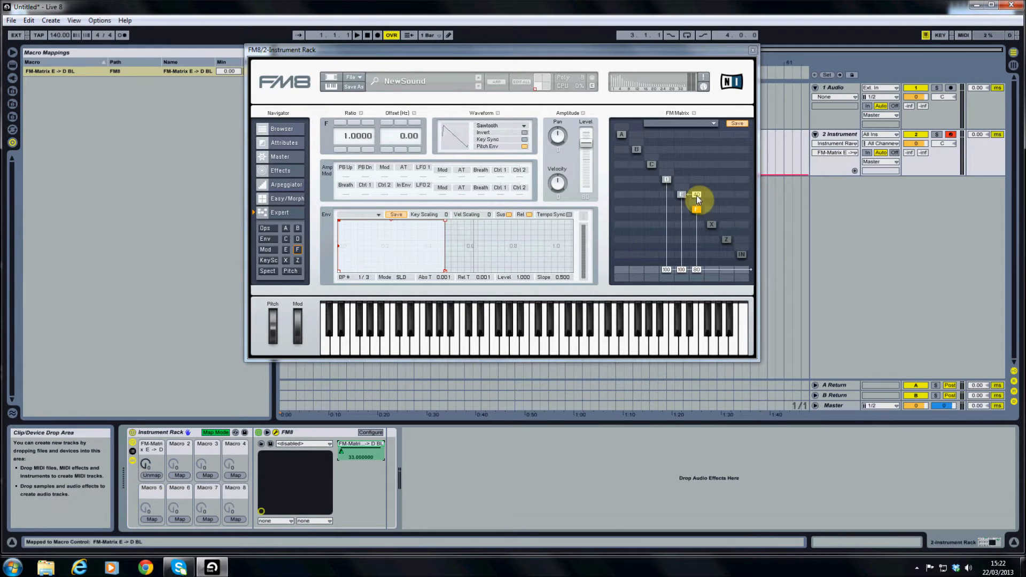
{"action": "left_click", "coordinate": [695, 195]}
{"action": "left_click", "coordinate": [149, 474]}
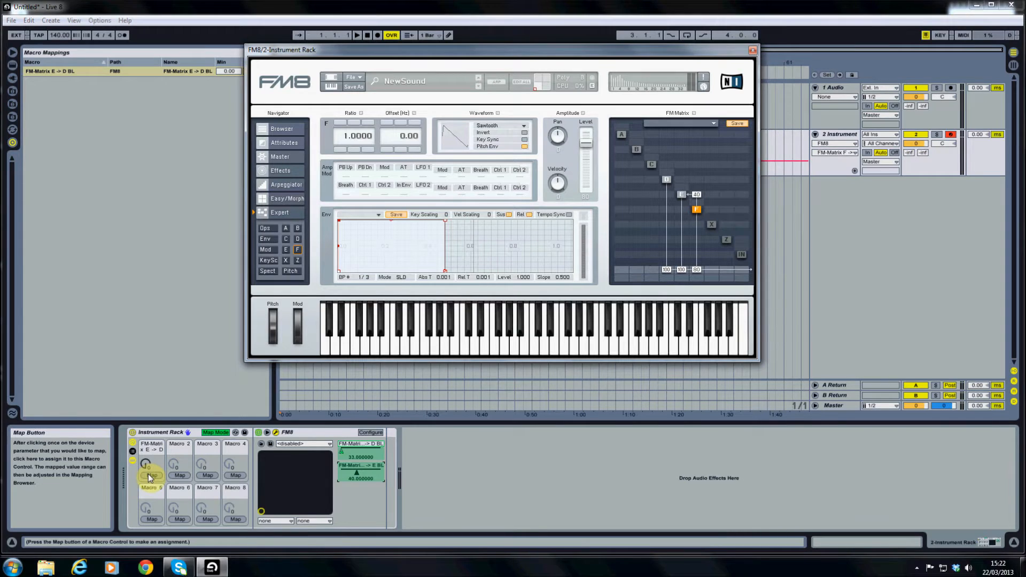
{"action": "left_click_drag", "start_coordinate": [418, 53], "coordinate": [524, 65]}
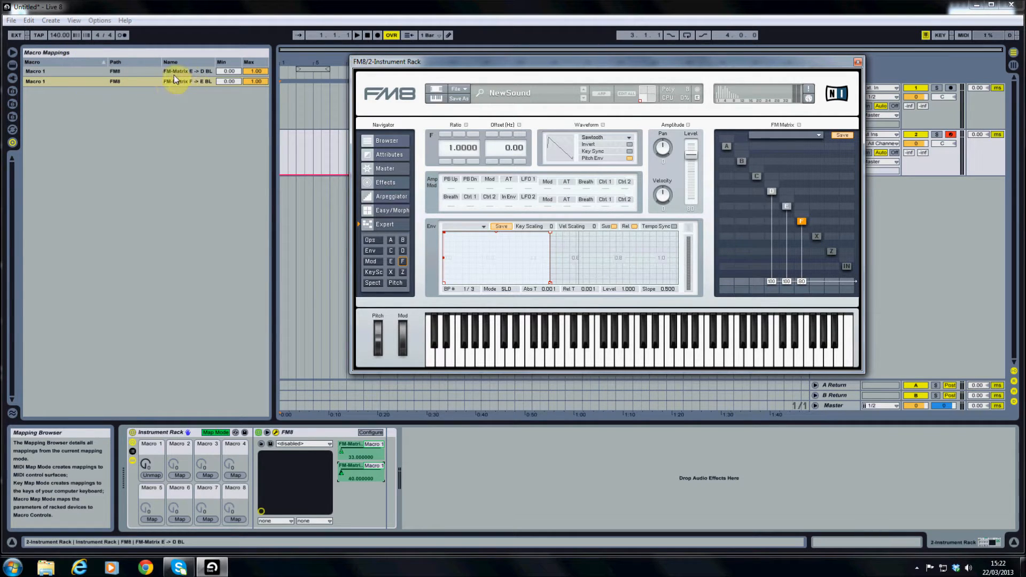
- Sweep Macro 1 up to 127 and back down to test both mapped modulation amounts
{"action": "left_click", "coordinate": [147, 465]}
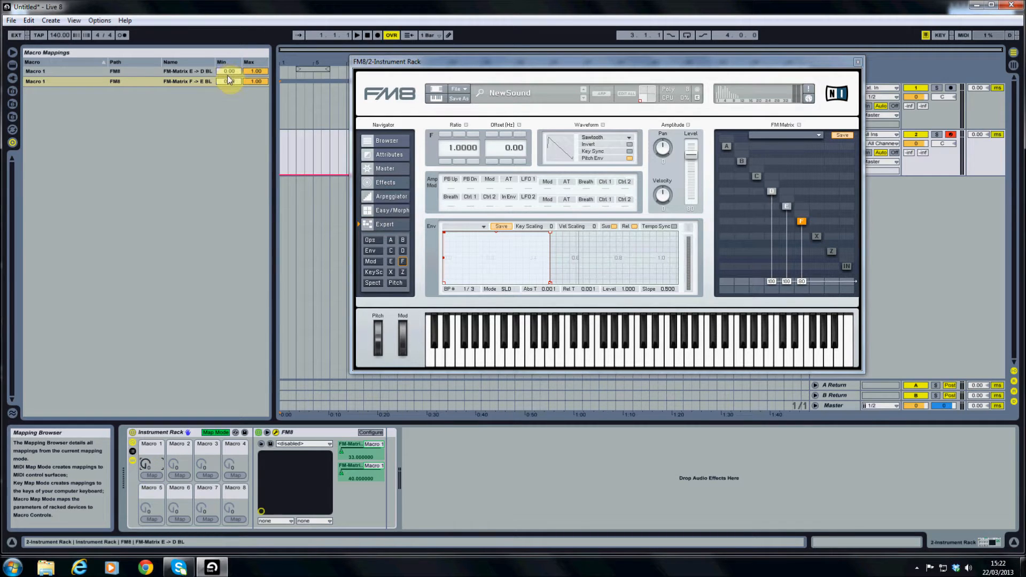
{"action": "left_click_drag", "start_coordinate": [145, 463], "coordinate": [144, 396]}
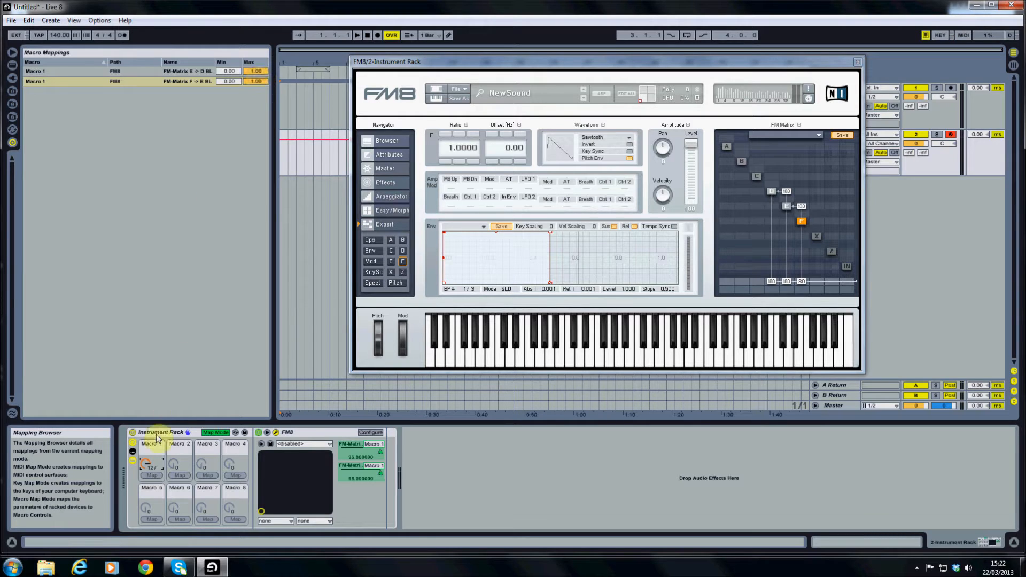
{"action": "left_click_drag", "start_coordinate": [145, 463], "coordinate": [145, 514]}
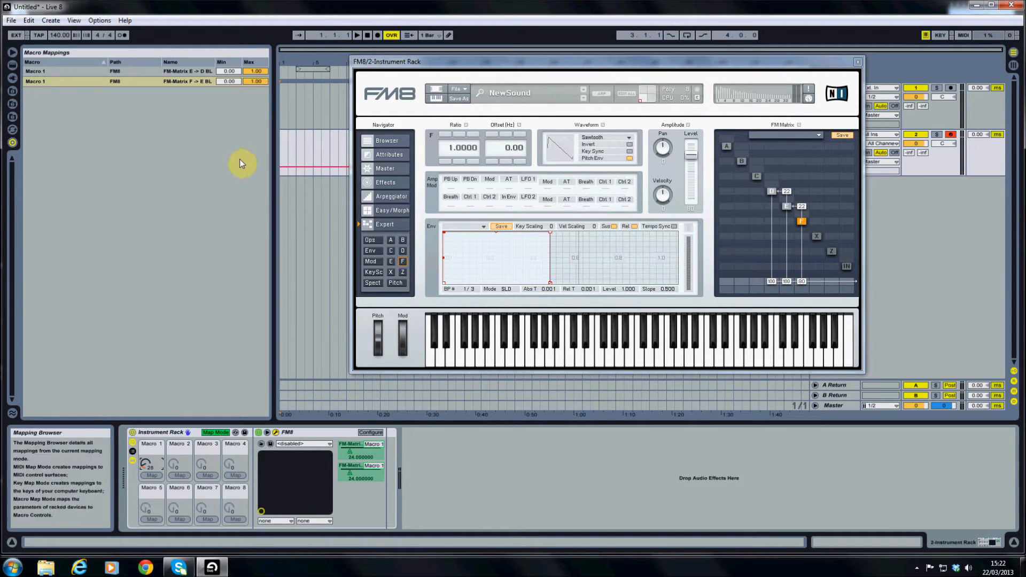
- Limit the Macro 1 ranges to 0.23–0.70 for E to D and 0.27–0.63 for F to E, and set the macro to 58
{"action": "left_click_drag", "start_coordinate": [227, 80], "coordinate": [251, 99]}
{"action": "left_click", "coordinate": [228, 81]}
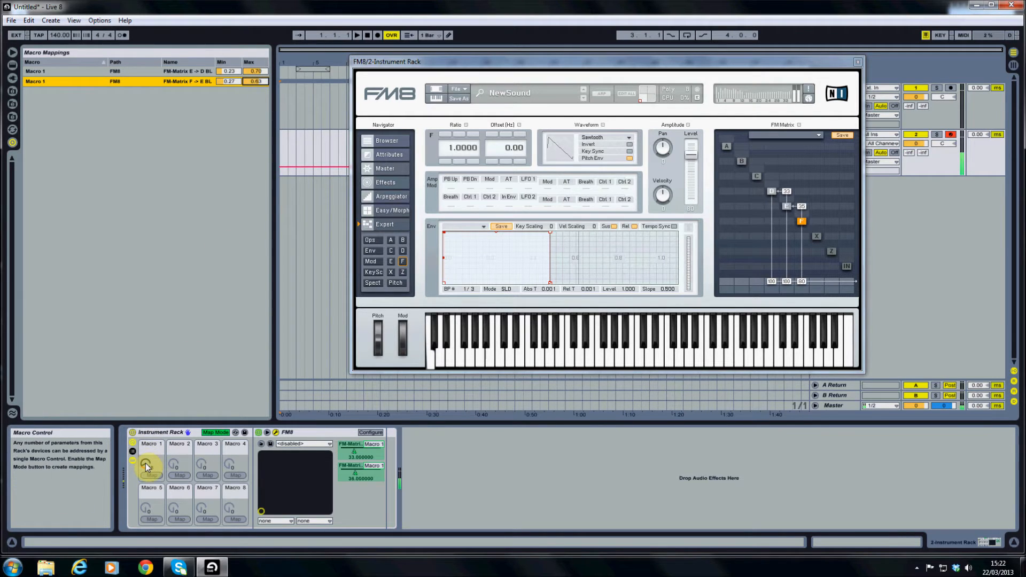
{"action": "mouse_move", "coordinate": [145, 463]}
{"action": "left_mouse_down"}
{"action": "mouse_move", "coordinate": [145, 396]}
{"action": "mouse_move", "coordinate": [145, 462]}
{"action": "left_mouse_up"}
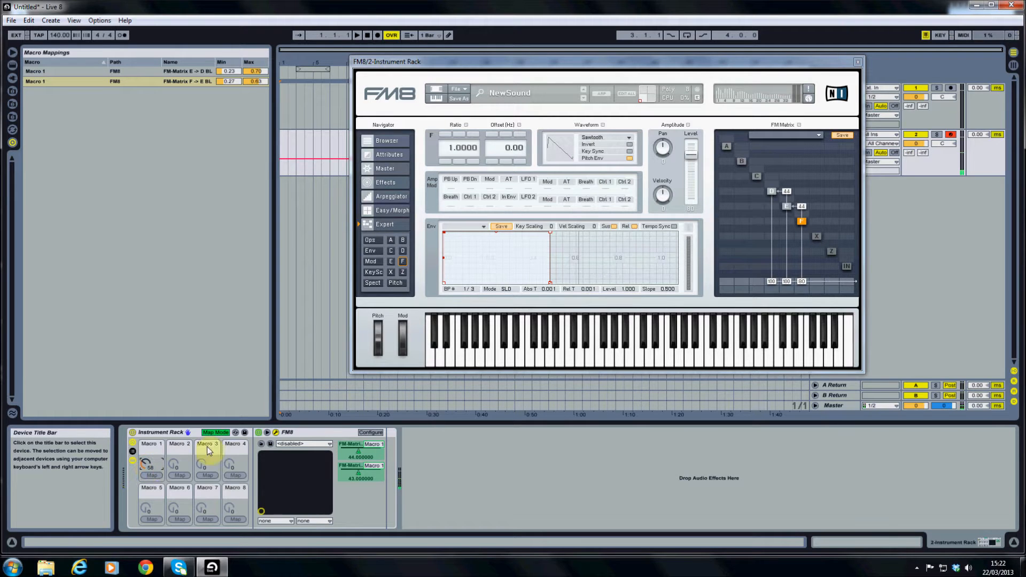
- Enable FM8's Phaser and Flanger effects, lowering their dry/wet mix to about 31 and 20
{"action": "left_click", "coordinate": [386, 182]}
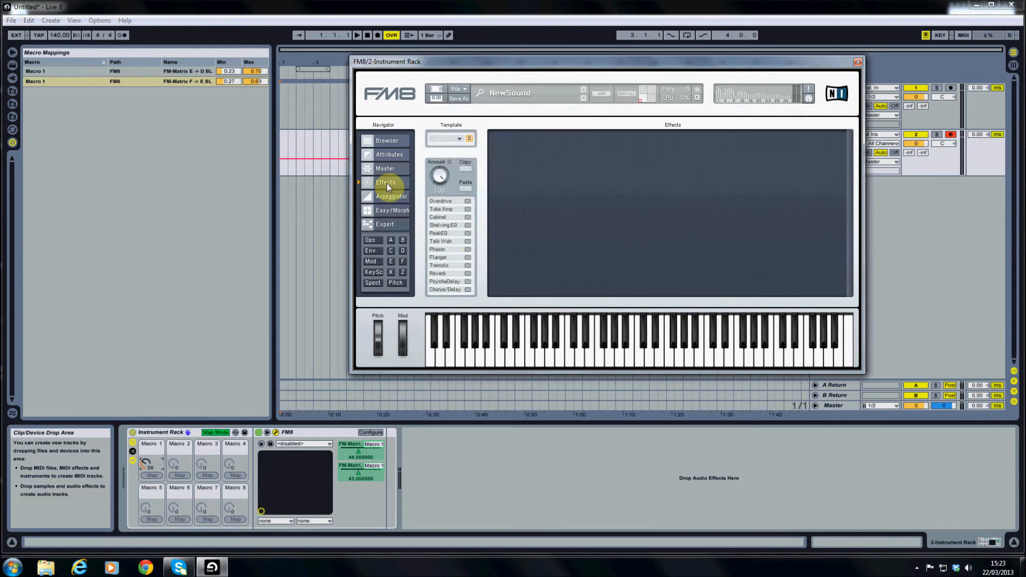
{"action": "left_click", "coordinate": [444, 249]}
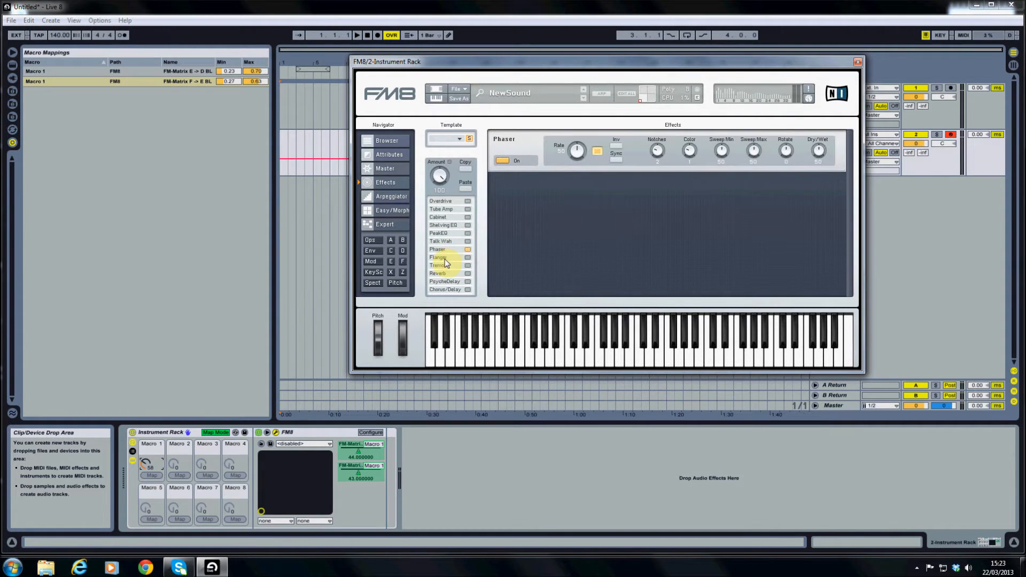
{"action": "left_click", "coordinate": [445, 258]}
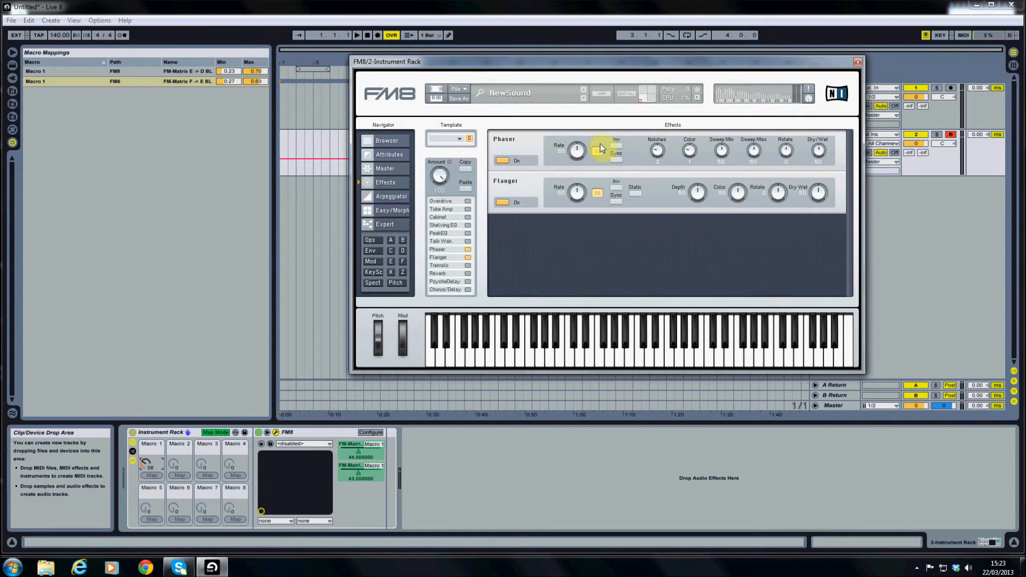
{"action": "left_click_drag", "start_coordinate": [820, 151], "coordinate": [822, 210]}
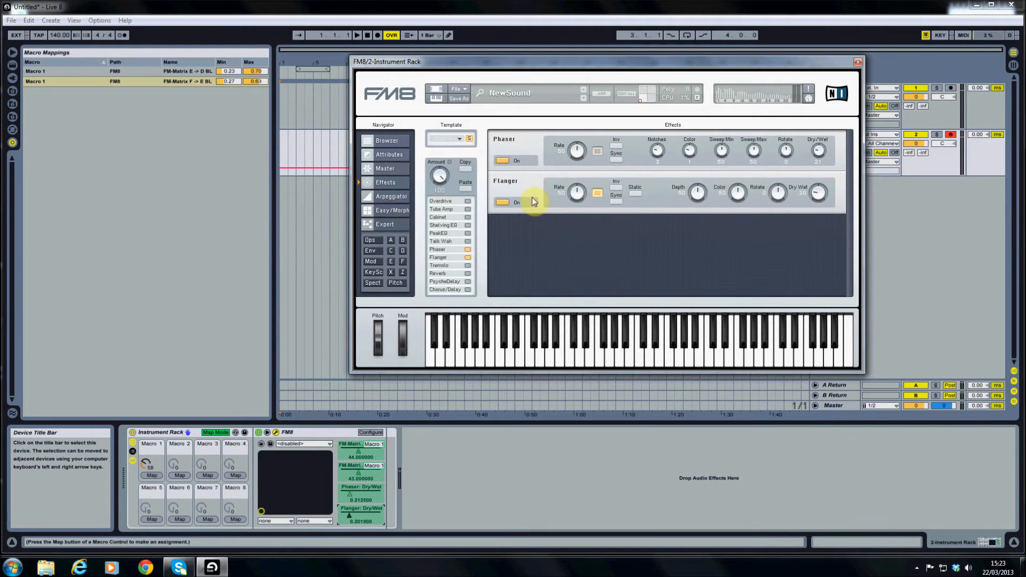
- Map the Flanger depth to Macro 1 with its range inverted to 1.00–0.00, and turn the macro up to 127
{"action": "left_click_drag", "start_coordinate": [695, 193], "coordinate": [696, 195]}
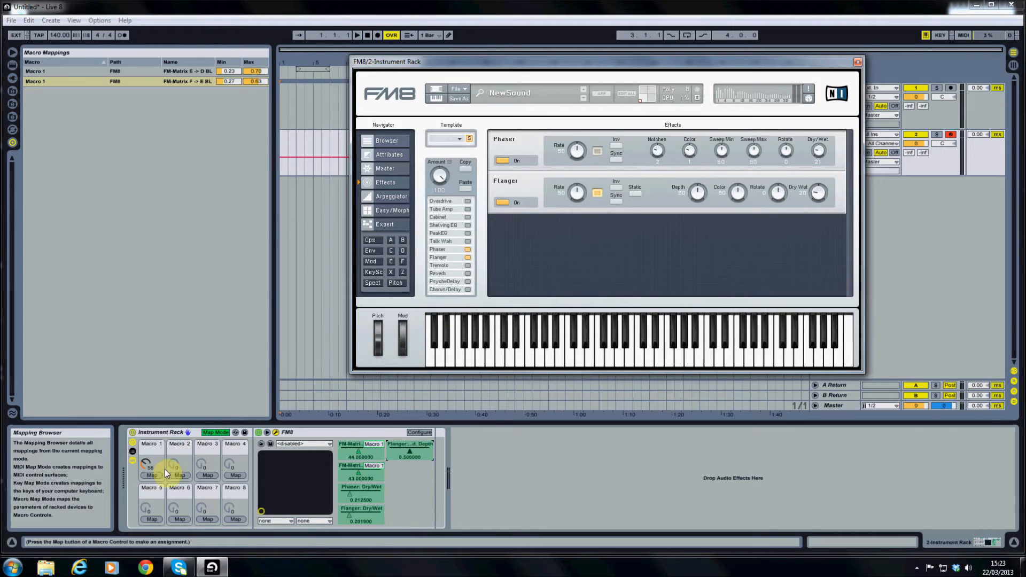
{"action": "left_click", "coordinate": [153, 475]}
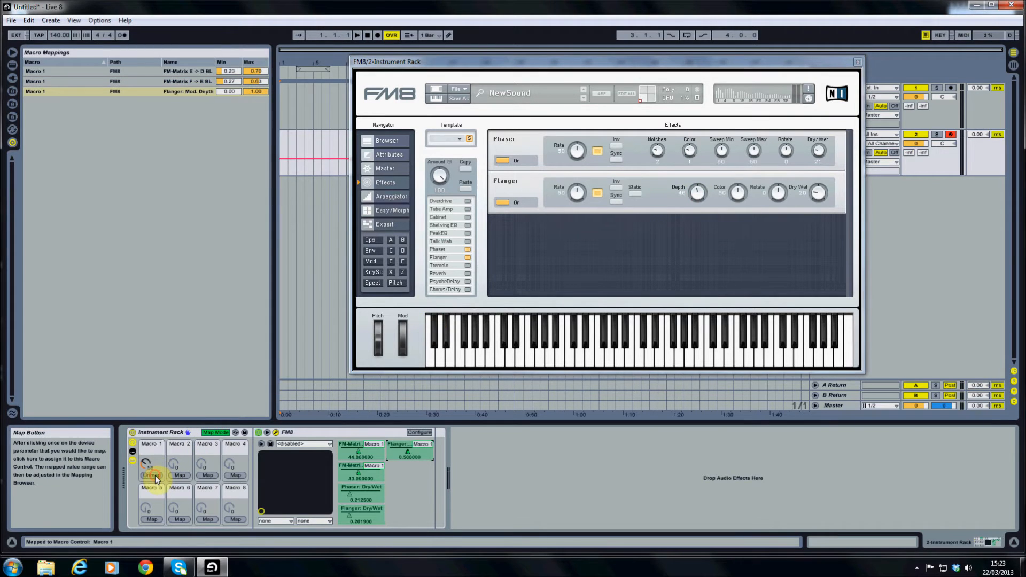
{"action": "right_click", "coordinate": [190, 94]}
{"action": "left_click", "coordinate": [207, 101]}
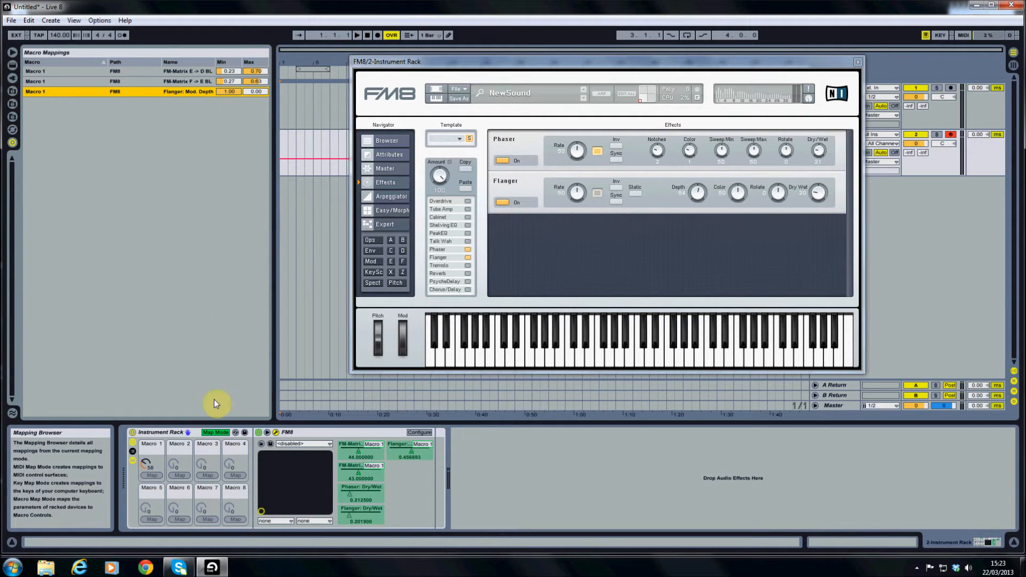
{"action": "left_click", "coordinate": [143, 463]}
{"action": "left_click_drag", "start_coordinate": [143, 463], "coordinate": [144, 428]}
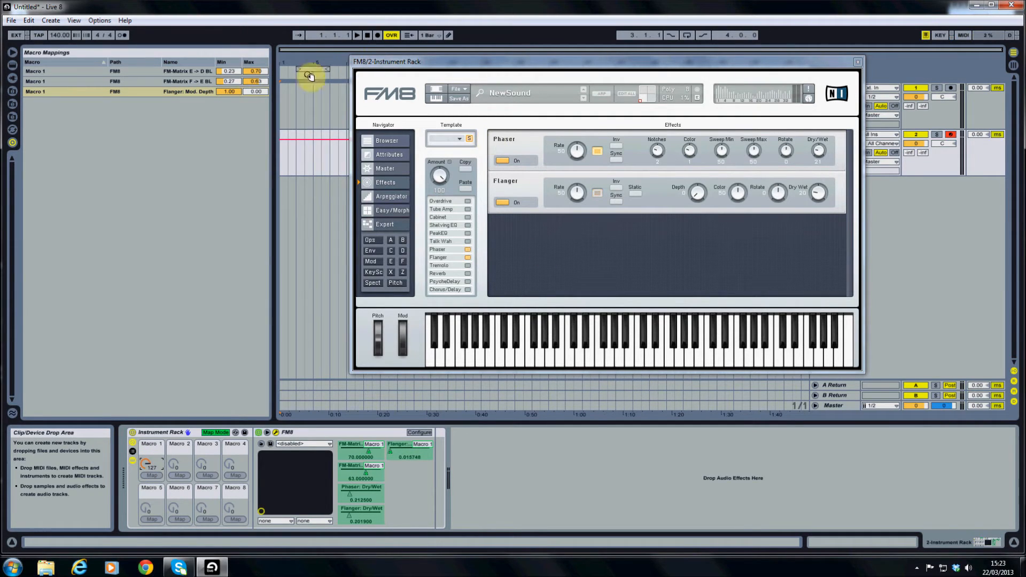
- Limit the Flanger depth's Macro 1 range to 0.47–0.24, sweeping the macro to test it and leaving it at 69
{"action": "left_click_drag", "start_coordinate": [147, 461], "coordinate": [147, 522]}
{"action": "left_click_drag", "start_coordinate": [149, 464], "coordinate": [148, 438]}
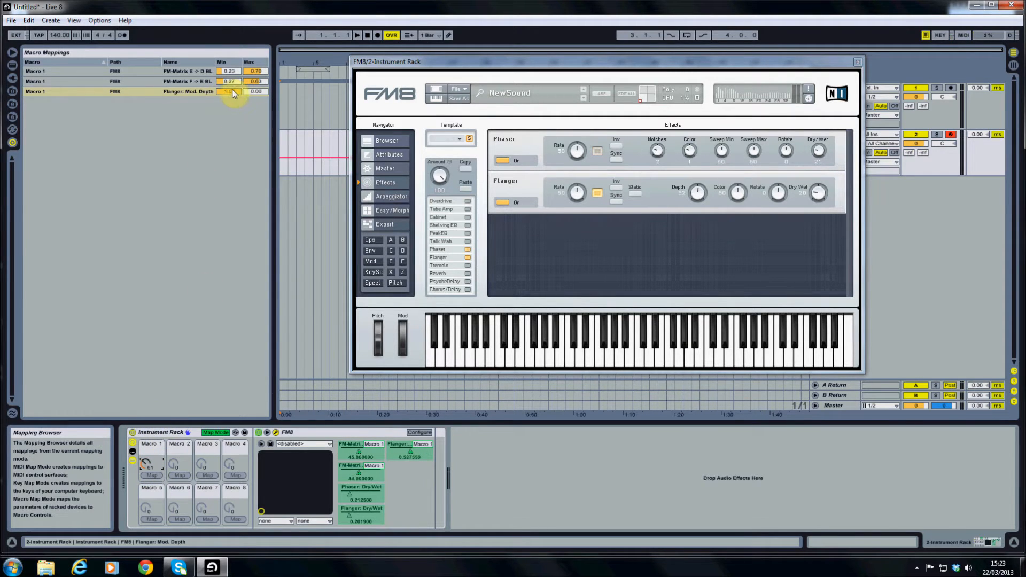
{"action": "left_click_drag", "start_coordinate": [229, 90], "coordinate": [253, 96]}
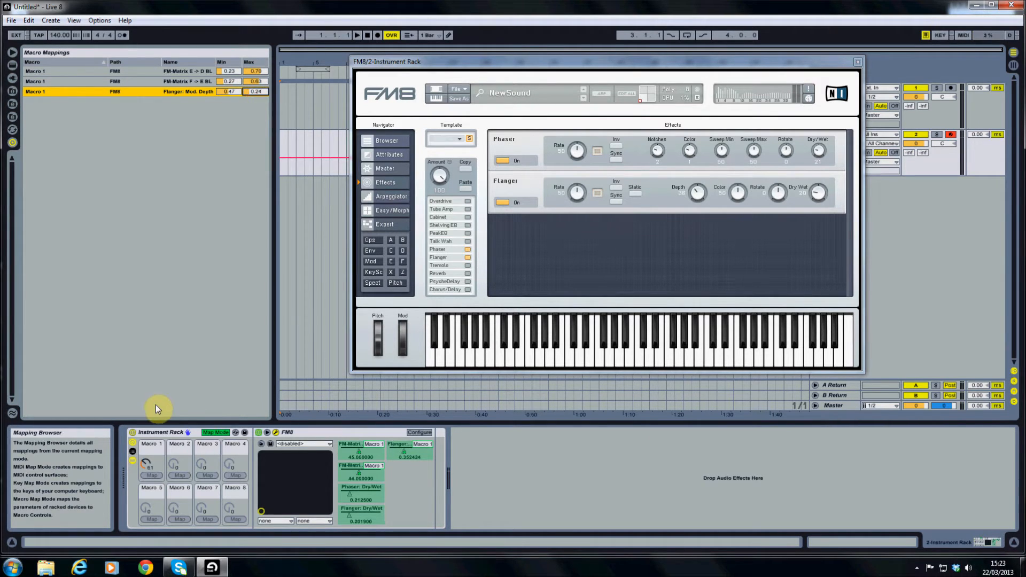
{"action": "mouse_move", "coordinate": [143, 466]}
{"action": "left_mouse_down"}
{"action": "mouse_move", "coordinate": [144, 487]}
{"action": "mouse_move", "coordinate": [143, 452]}
{"action": "mouse_move", "coordinate": [143, 502]}
{"action": "mouse_move", "coordinate": [143, 480]}
{"action": "left_mouse_up"}
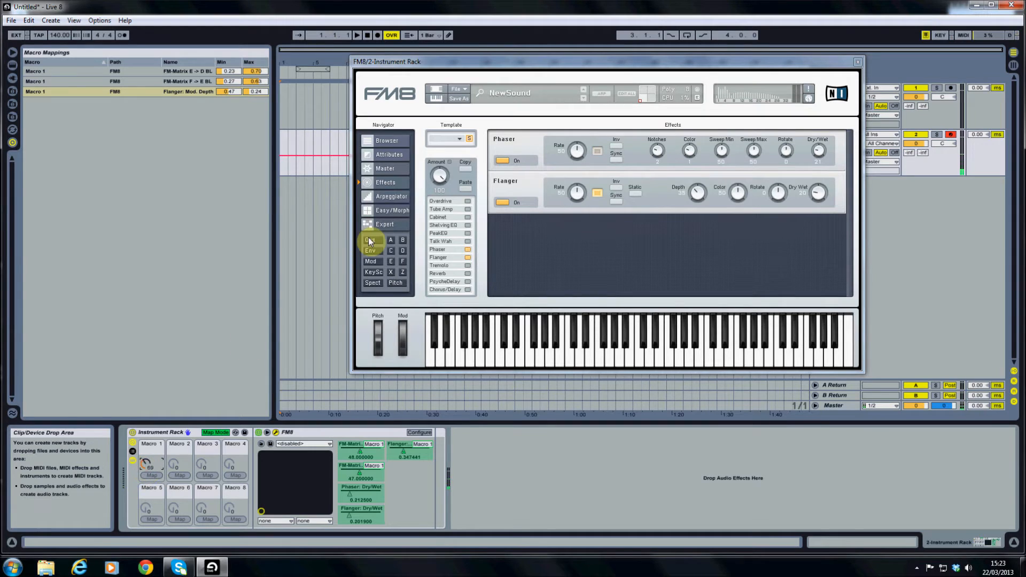
- Map the Phaser dry/wet to Macro 1 with a range of 0.15–0.40, and raise the macro to about 84
{"action": "left_click", "coordinate": [818, 149]}
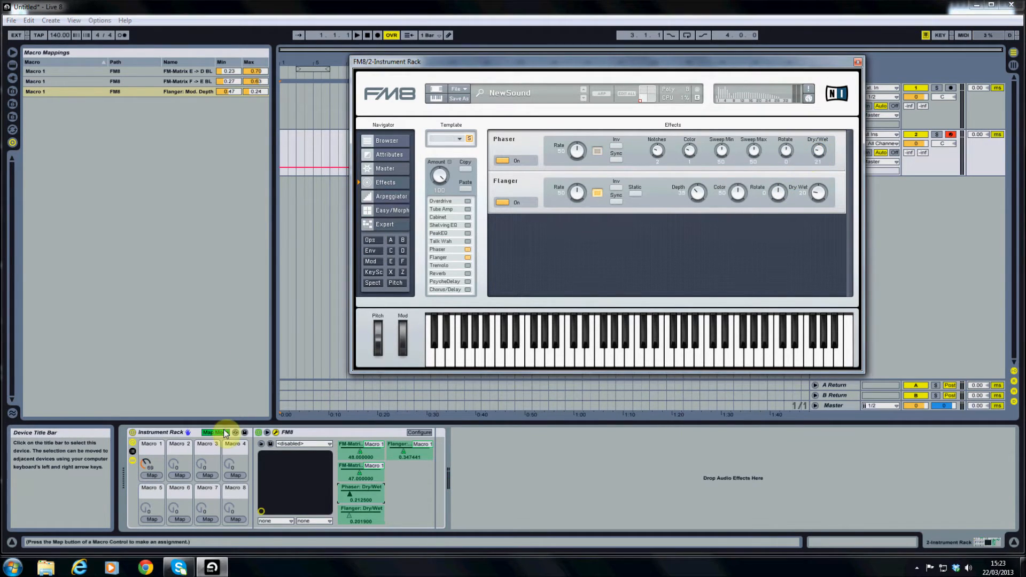
{"action": "left_click", "coordinate": [154, 474]}
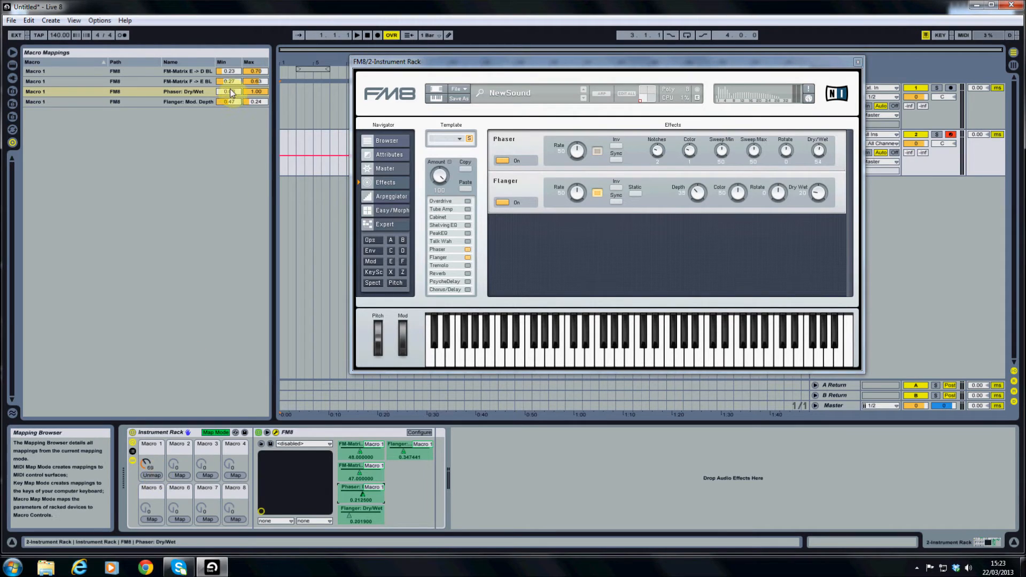
{"action": "left_click_drag", "start_coordinate": [224, 92], "coordinate": [225, 84]}
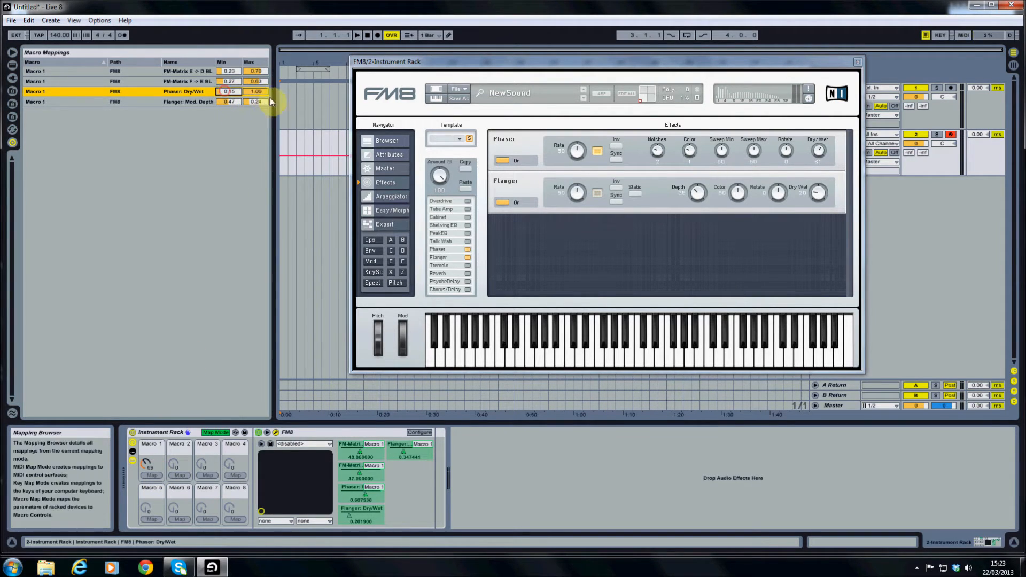
{"action": "left_click_drag", "start_coordinate": [257, 92], "coordinate": [257, 98]}
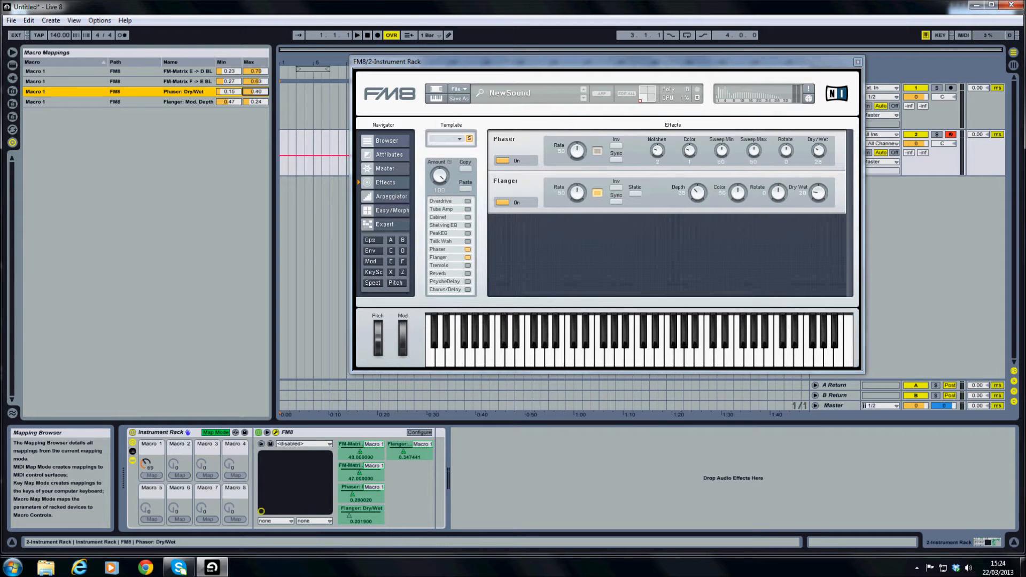
{"action": "mouse_move", "coordinate": [144, 463]}
{"action": "left_mouse_down"}
{"action": "mouse_move", "coordinate": [144, 492]}
{"action": "mouse_move", "coordinate": [143, 434]}
{"action": "mouse_move", "coordinate": [144, 461]}
{"action": "left_mouse_up"}
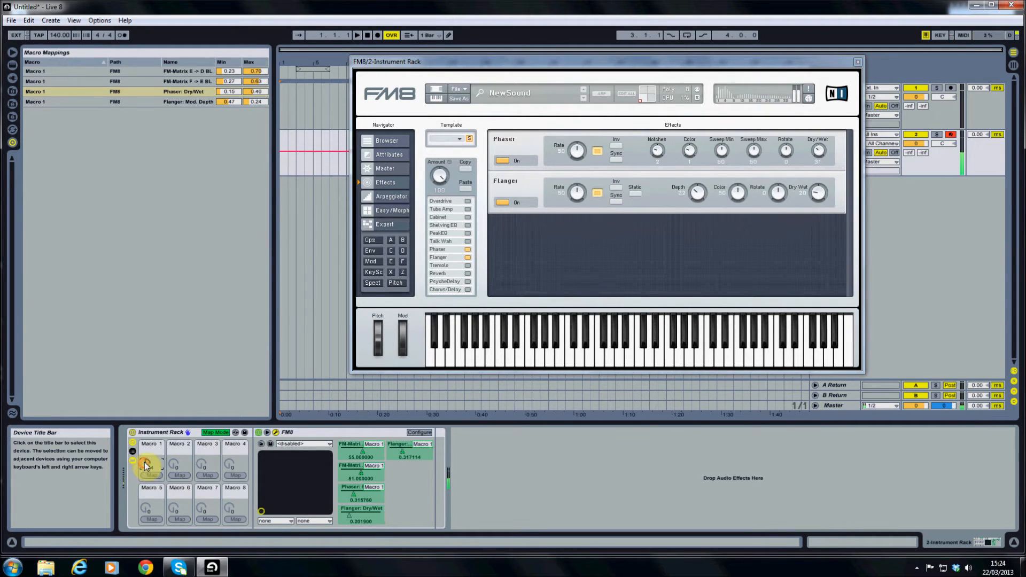
- Set FM8's unison to 3 voices with detune lowered to 1, turn Macro 1 to 95, and close the synth window
{"action": "left_click", "coordinate": [385, 168]}
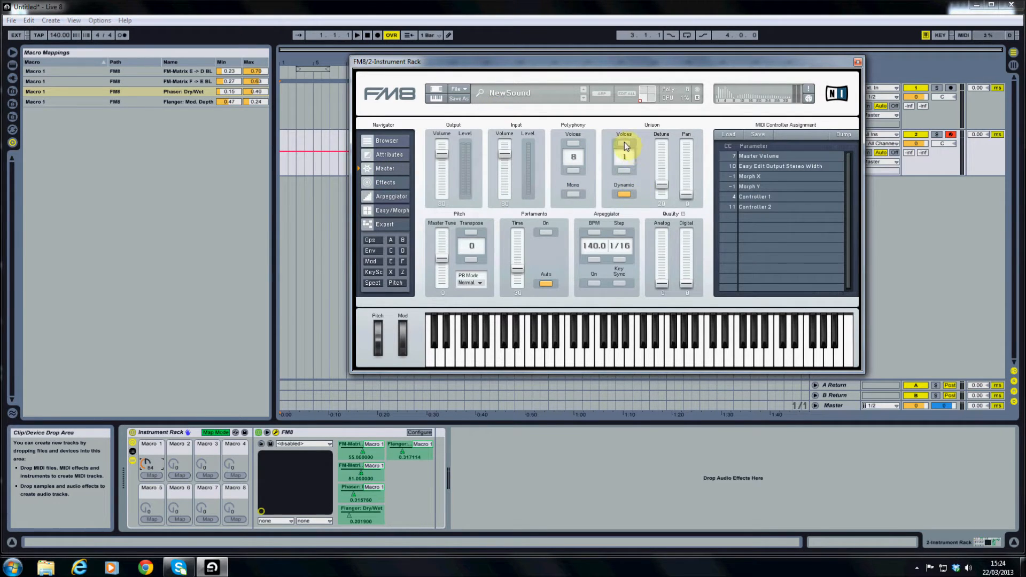
{"action": "left_click_drag", "start_coordinate": [658, 184], "coordinate": [660, 202]}
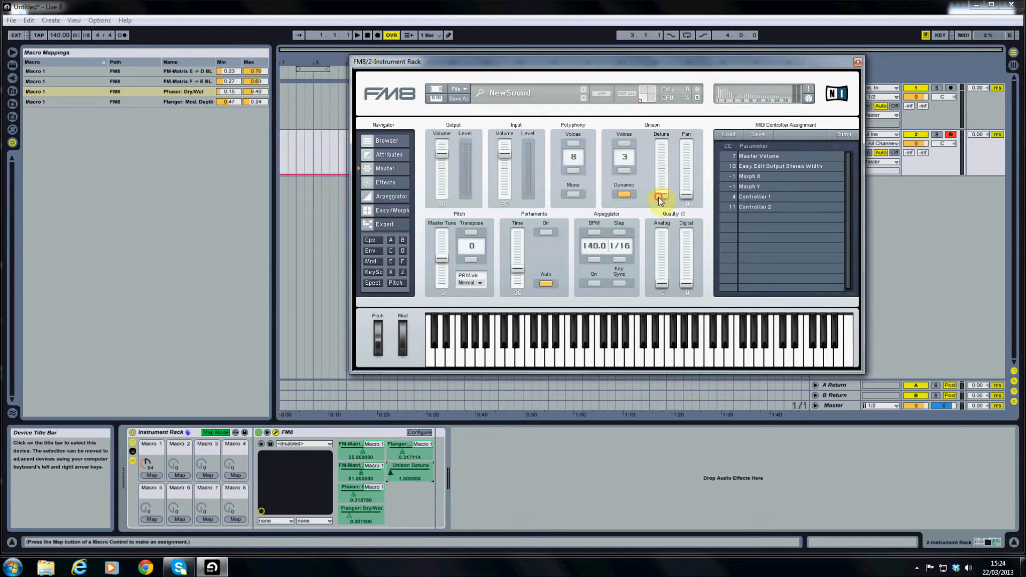
{"action": "mouse_move", "coordinate": [144, 464]}
{"action": "left_mouse_down"}
{"action": "mouse_move", "coordinate": [145, 449]}
{"action": "mouse_move", "coordinate": [145, 473]}
{"action": "mouse_move", "coordinate": [145, 447]}
{"action": "mouse_move", "coordinate": [147, 466]}
{"action": "left_mouse_up"}
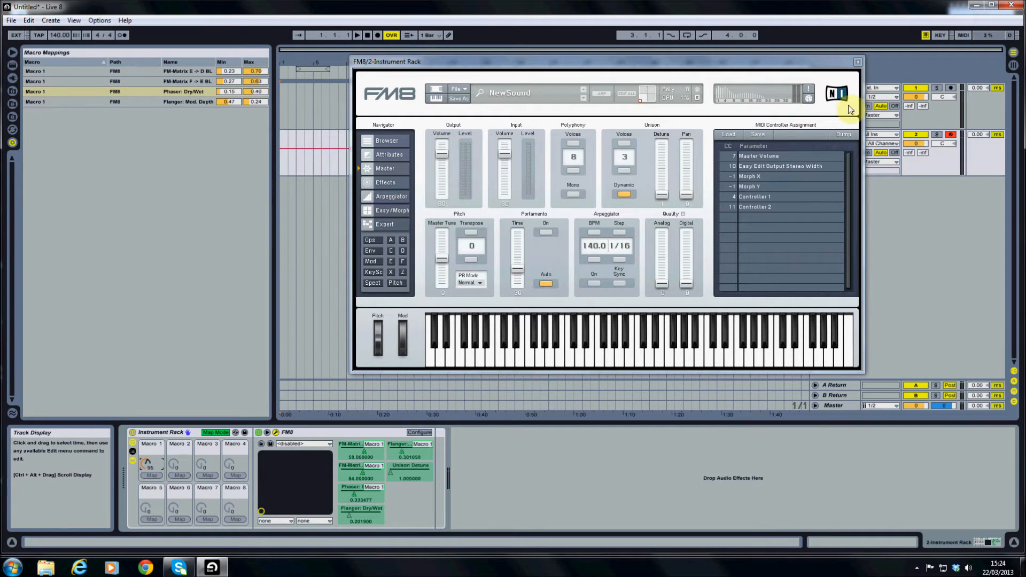
{"action": "left_click", "coordinate": [859, 62]}
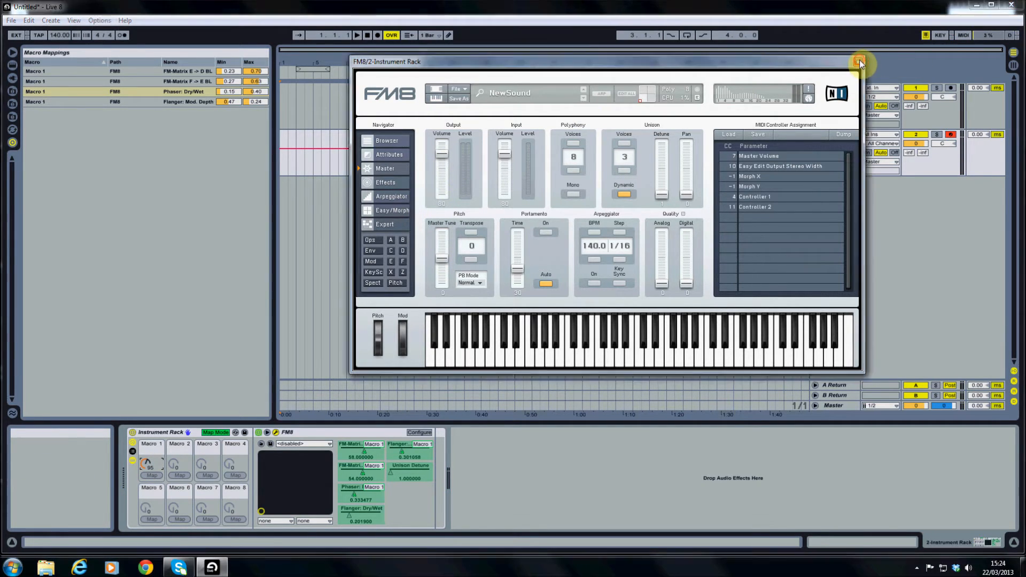
- Add Massive as a second parallel chain in the Instrument Rack and start a new sound in it
{"action": "left_click", "coordinate": [132, 451]}
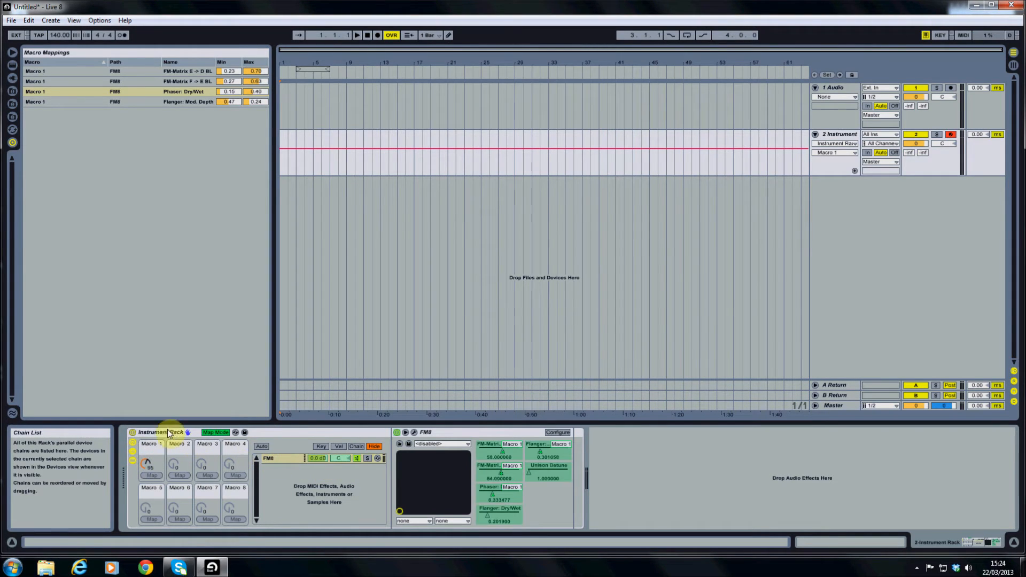
{"action": "left_click", "coordinate": [13, 79]}
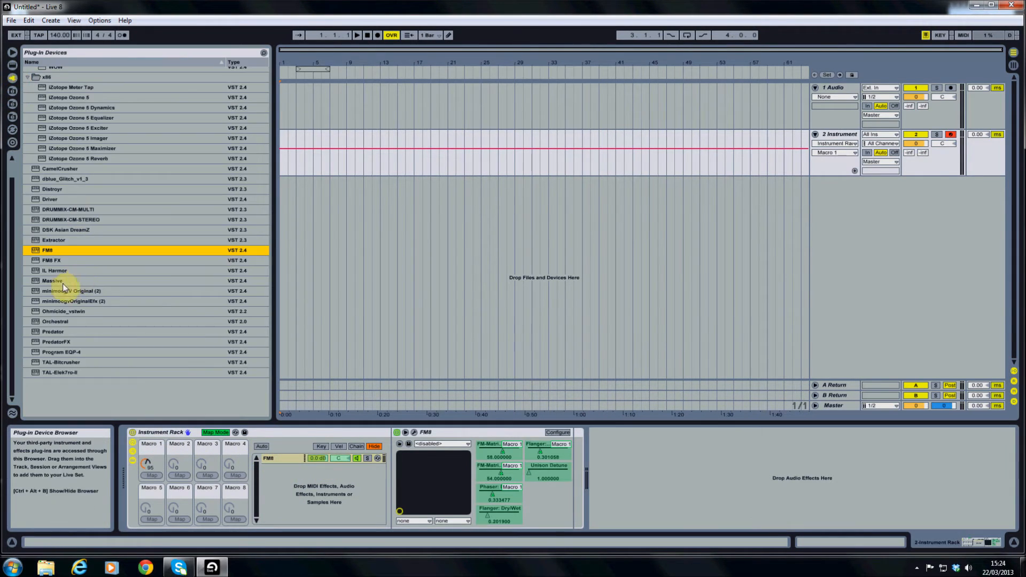
{"action": "left_click_drag", "start_coordinate": [55, 280], "coordinate": [299, 473]}
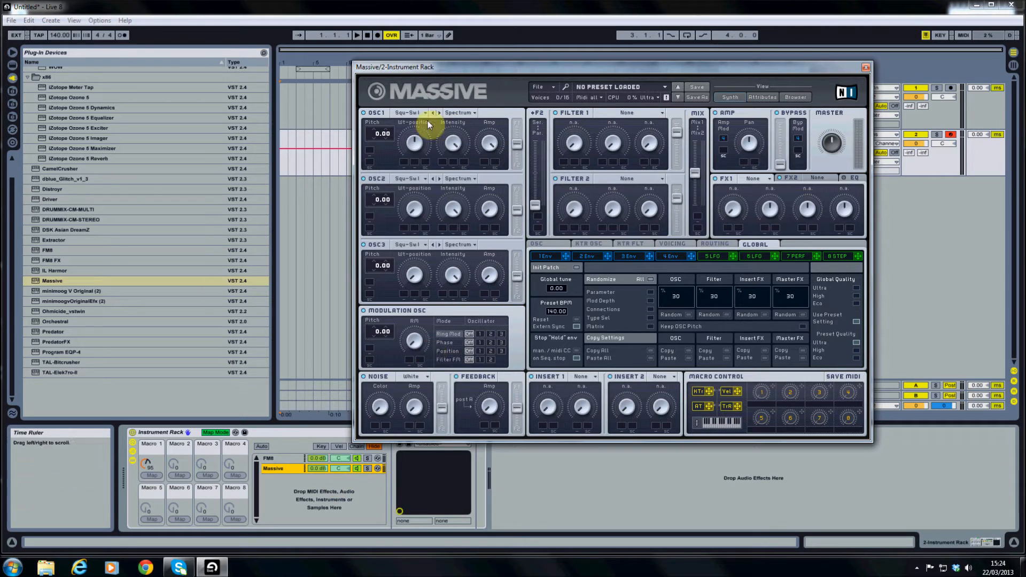
{"action": "left_click", "coordinate": [540, 88]}
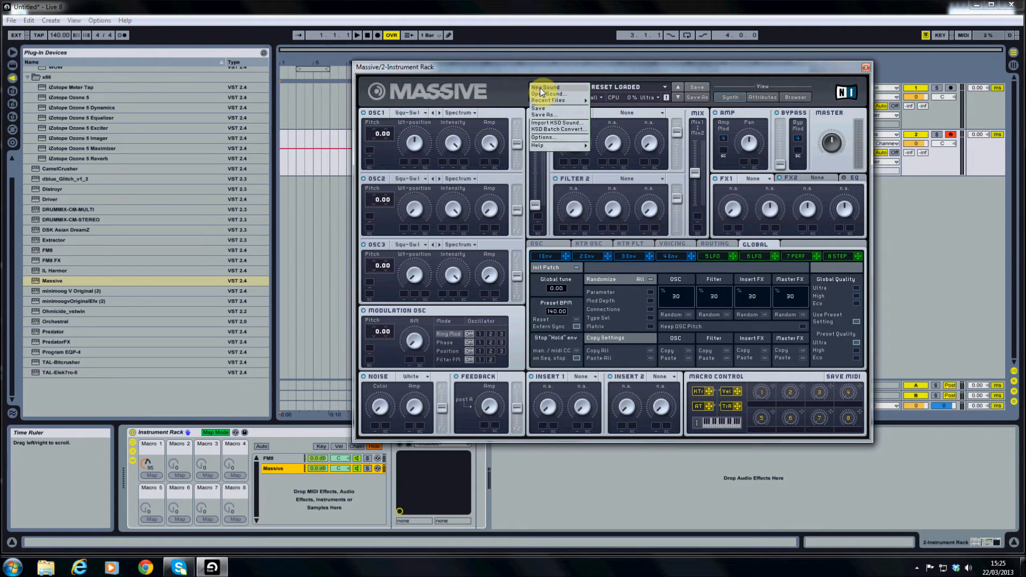
{"action": "left_click", "coordinate": [543, 90]}
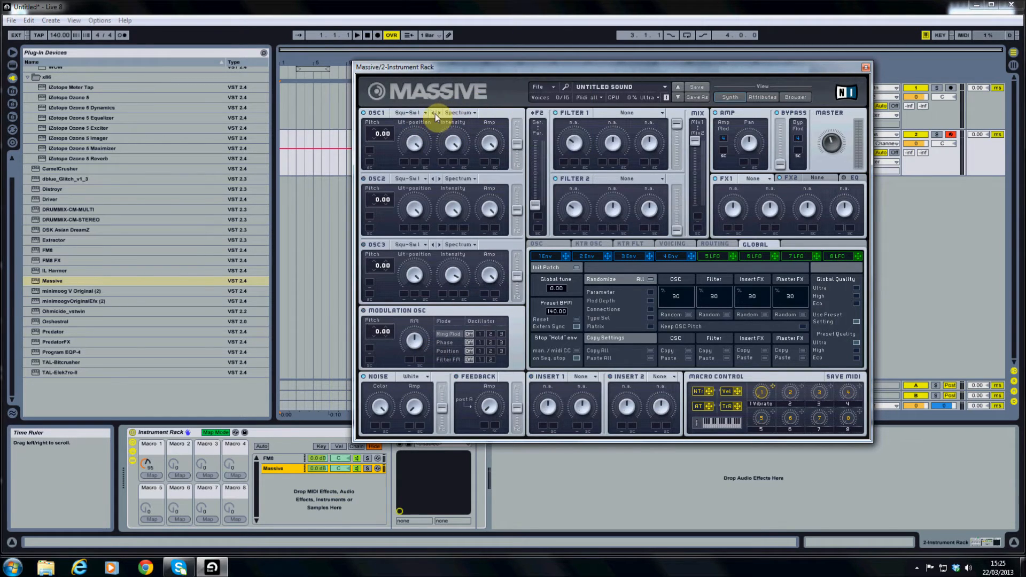
- Set Massive's OSC1 to the Sin-Square wavetable and Filter 1 to Lowpass 2, with resonance at 0 and cutoff about 0.51
{"action": "left_click", "coordinate": [410, 113]}
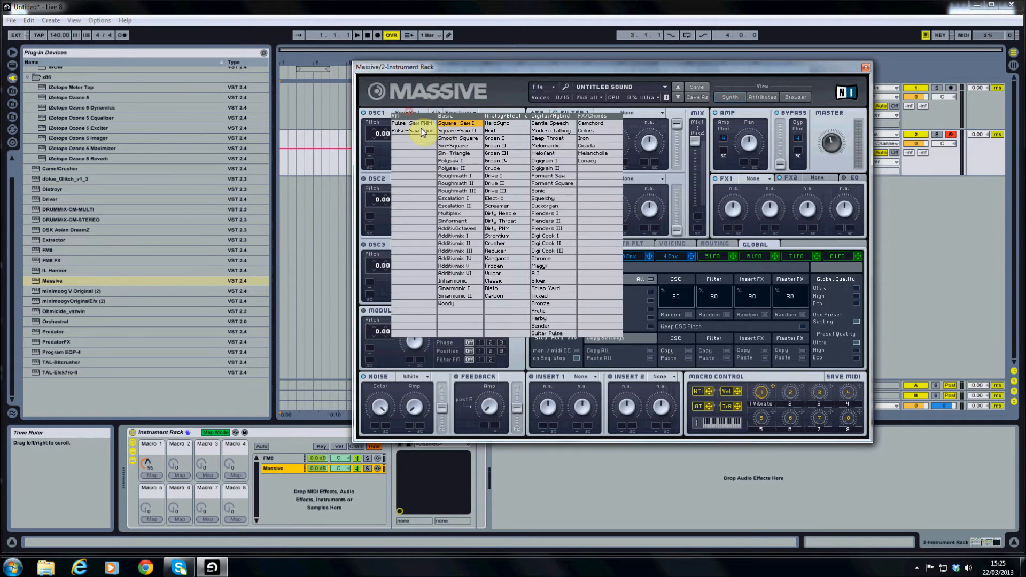
{"action": "left_click", "coordinate": [447, 146]}
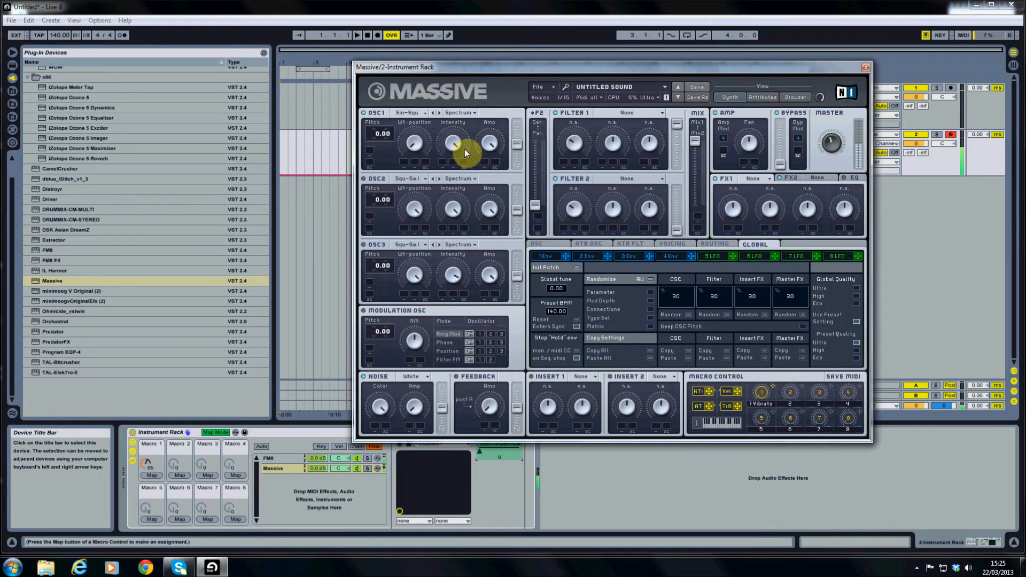
{"action": "left_click", "coordinate": [623, 118]}
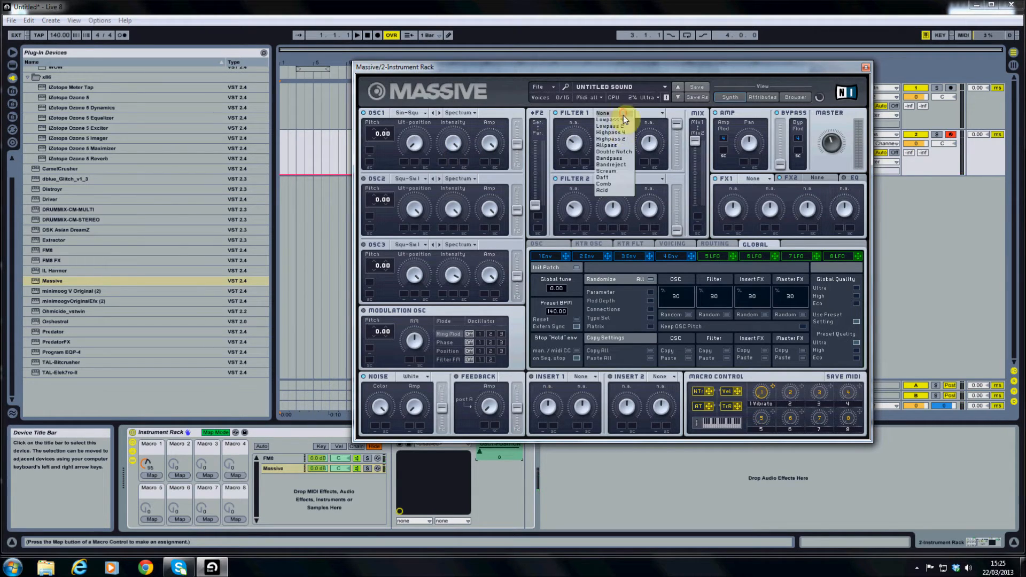
{"action": "left_click", "coordinate": [615, 126]}
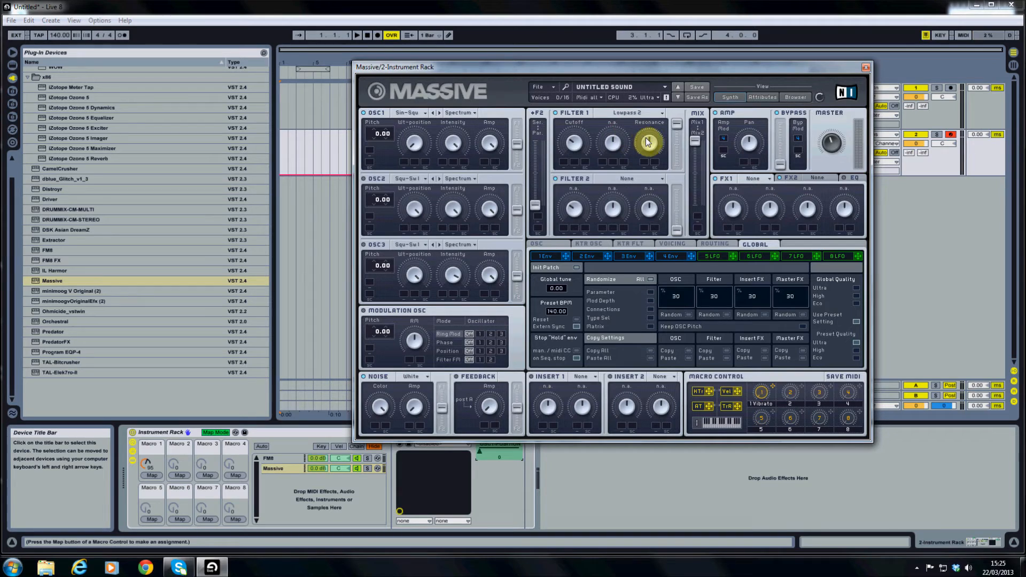
{"action": "left_click_drag", "start_coordinate": [647, 139], "coordinate": [652, 201]}
{"action": "left_click_drag", "start_coordinate": [579, 149], "coordinate": [577, 130]}
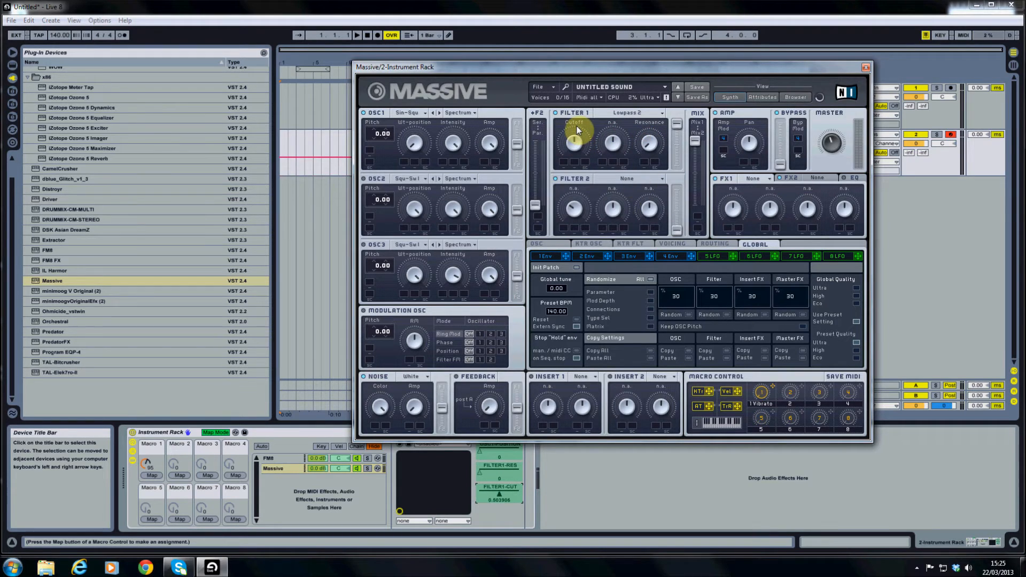
- Load the C Tube effect in Massive's FX1 with dry/wet about 0.17 and drive about 0.14, and close the synth window
{"action": "left_click", "coordinate": [756, 178]}
{"action": "left_click", "coordinate": [752, 274]}
{"action": "left_click_drag", "start_coordinate": [744, 231], "coordinate": [775, 245]}
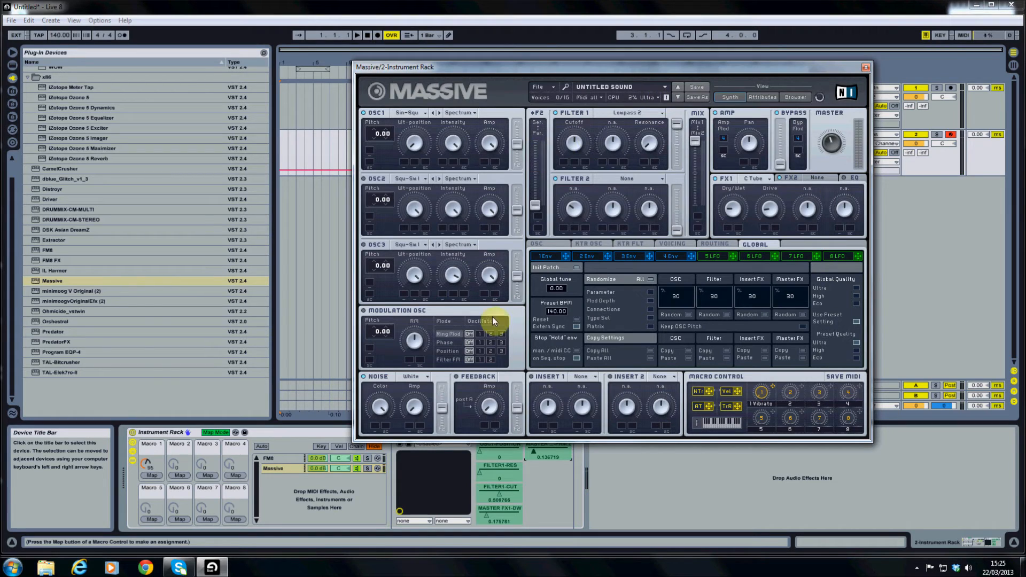
{"action": "left_click", "coordinate": [867, 68]}
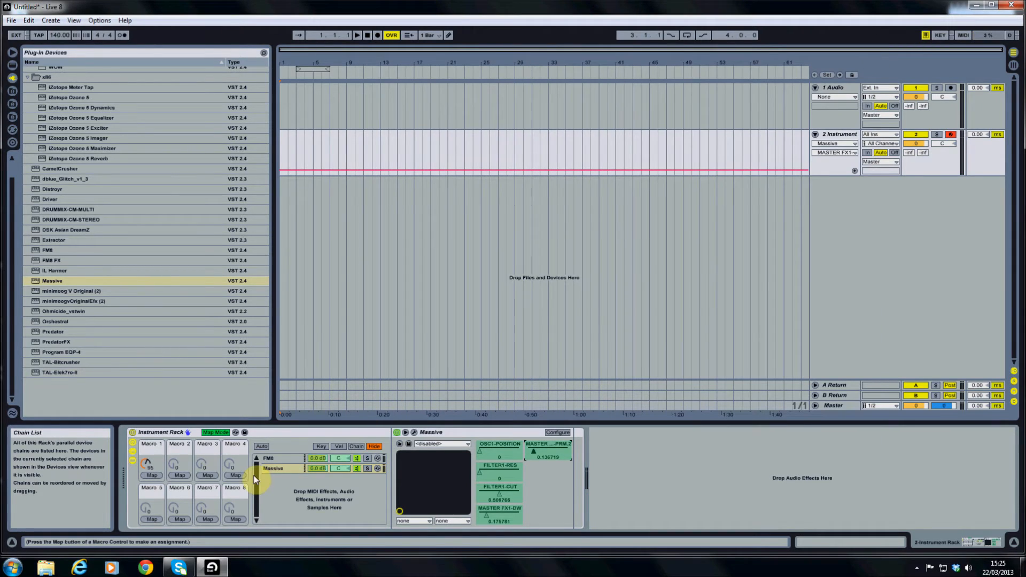
- Rename the Massive chain to sub
{"action": "right_click", "coordinate": [271, 468]}
{"action": "left_click", "coordinate": [300, 374]}
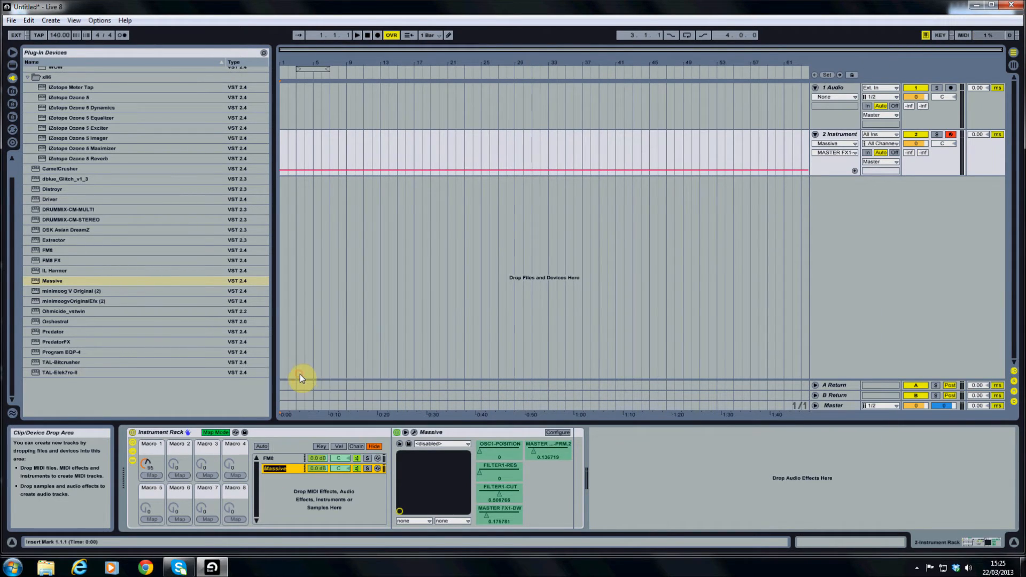
{"action": "type", "text": "sub"}
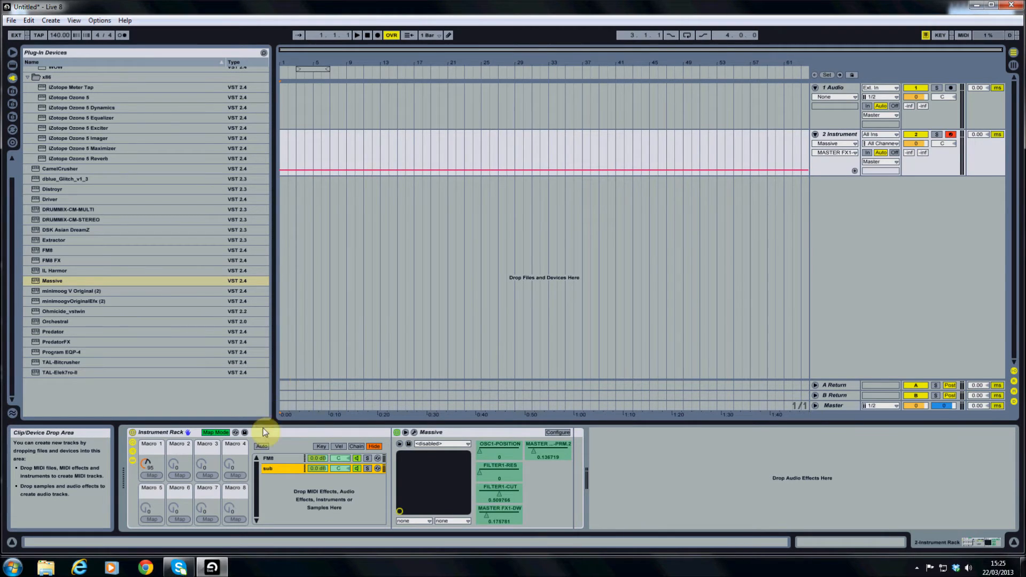
- Select the FM8 chain and turn Macro 1 to 102 while testing the layered sound
{"action": "left_click", "coordinate": [274, 458]}
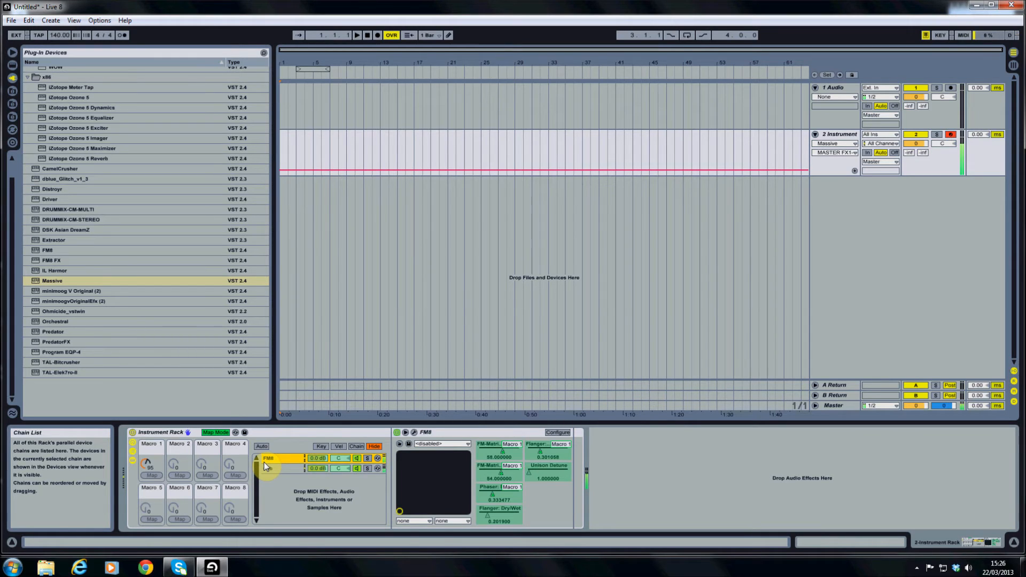
{"action": "left_click_drag", "start_coordinate": [145, 460], "coordinate": [144, 415]}
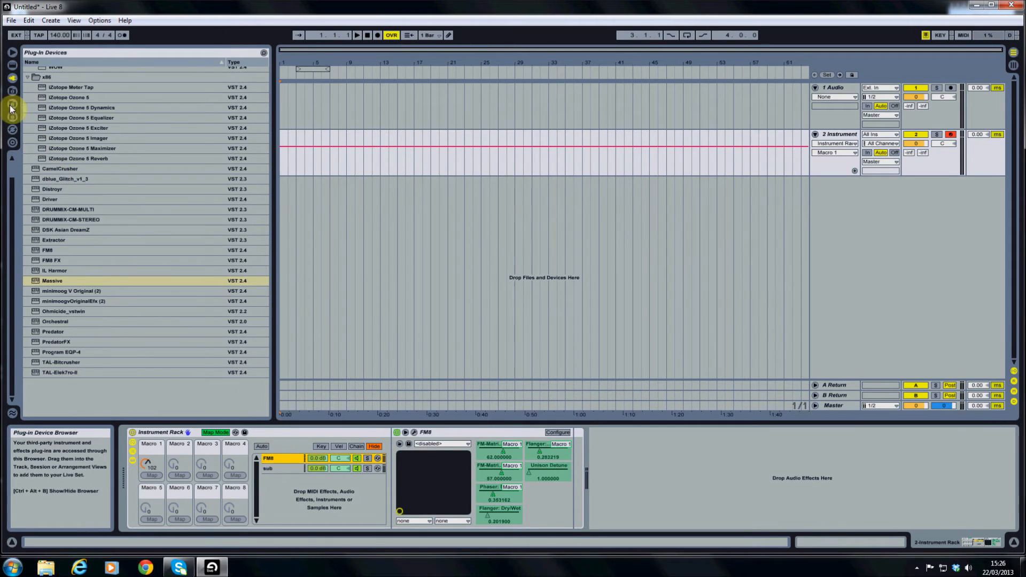
- Insert the WOW filter plug-in after FM8 in the FM8 chain
{"action": "left_click", "coordinate": [13, 64]}
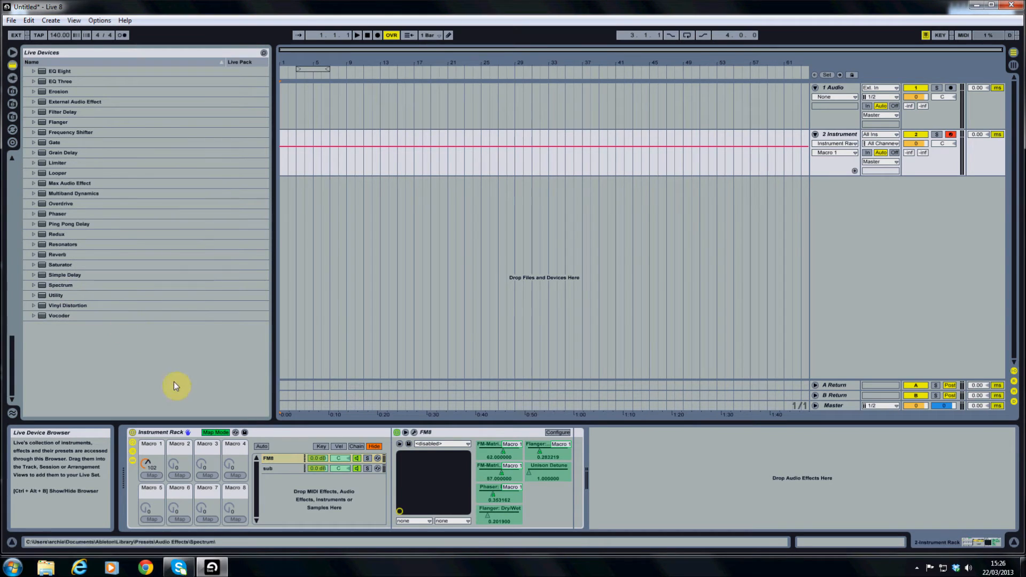
{"action": "left_click", "coordinate": [274, 468]}
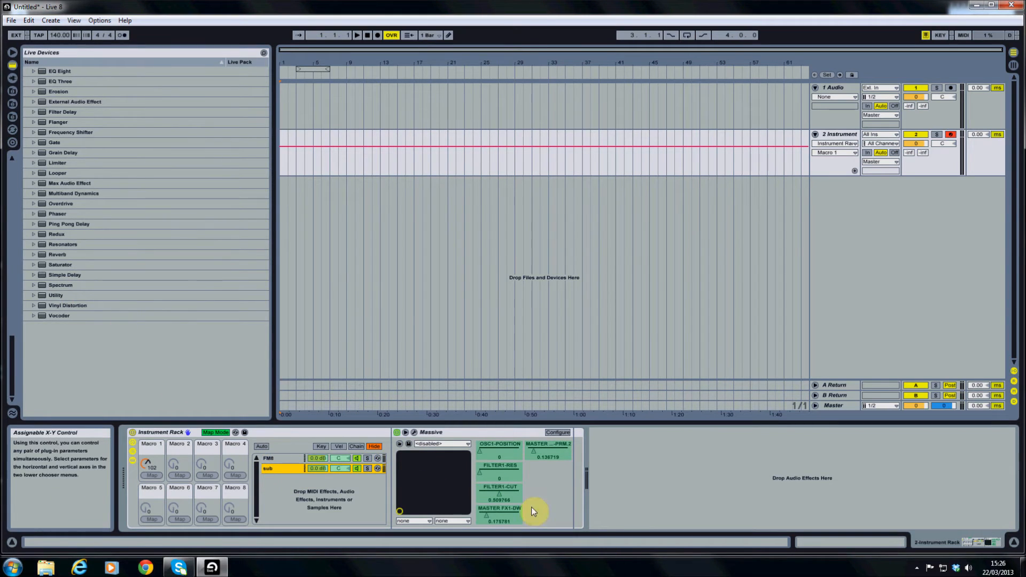
{"action": "left_click", "coordinate": [283, 459]}
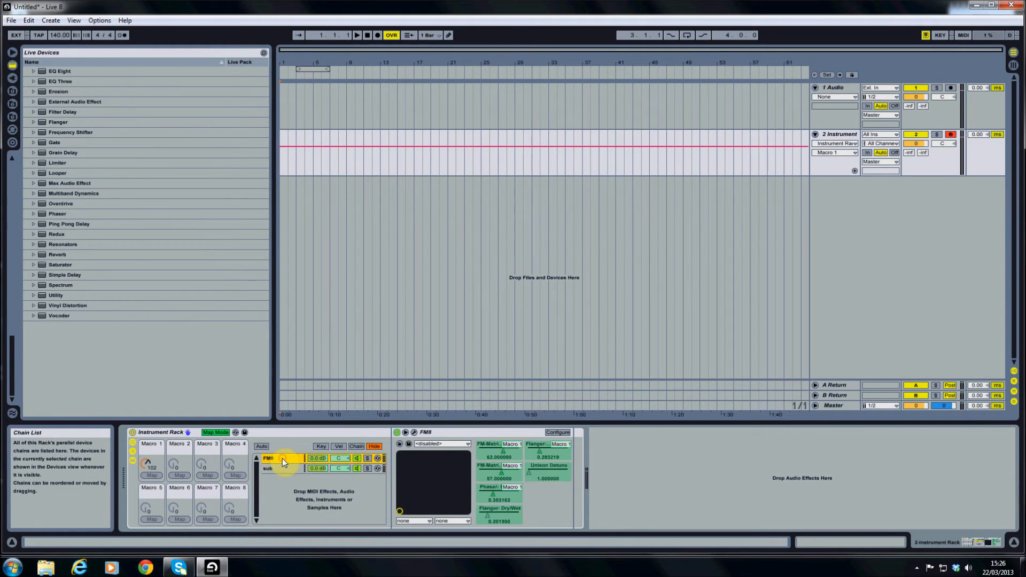
{"action": "left_click", "coordinate": [12, 78]}
{"action": "scroll", "coordinate": [29, 98], "scroll_direction": "up", "scroll_amount": 2}
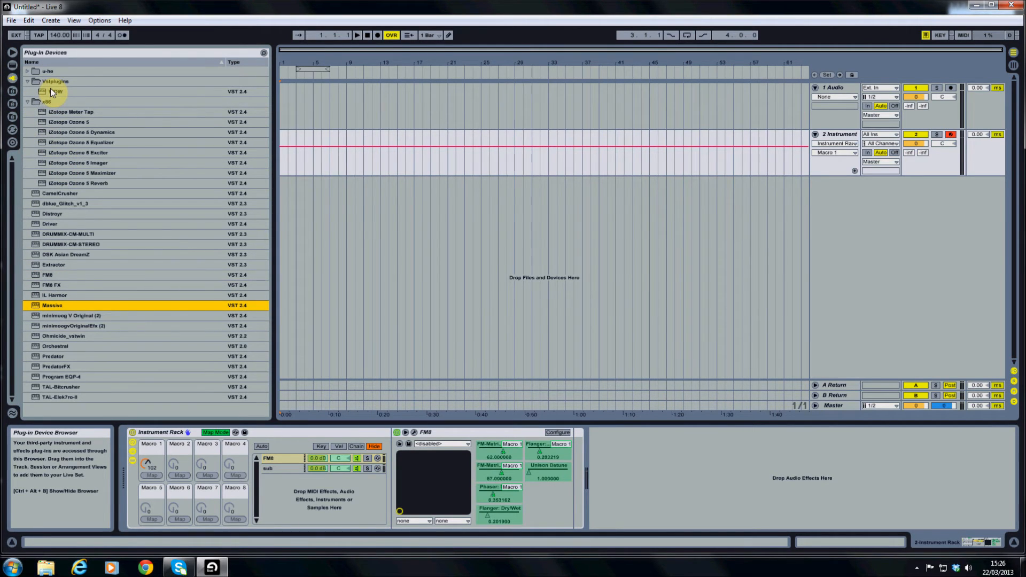
{"action": "left_click_drag", "start_coordinate": [50, 91], "coordinate": [582, 449]}
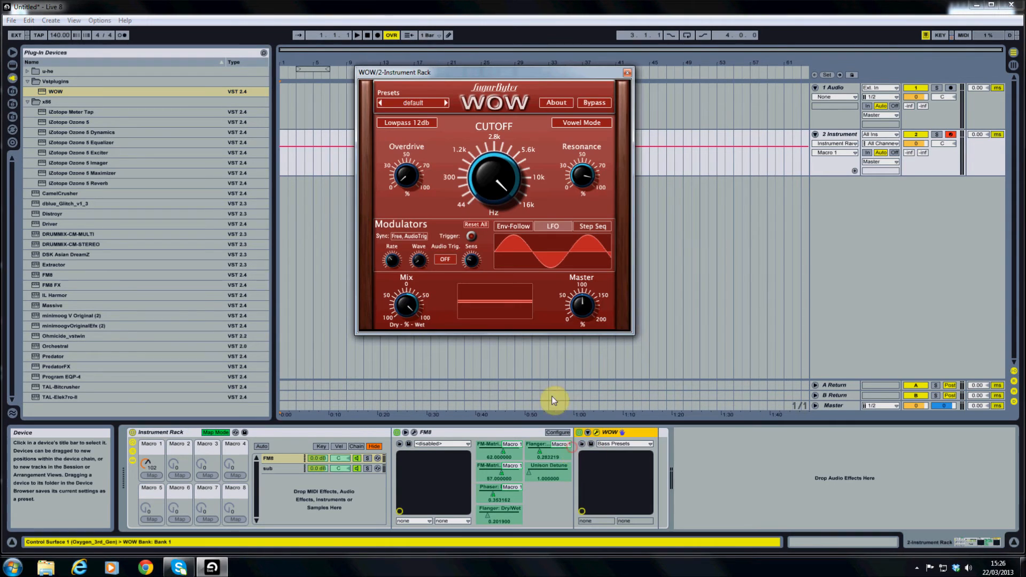
- Enable Vowel Mode in the WOW filter and set its filter type to Band Reject
{"action": "left_click", "coordinate": [578, 124]}
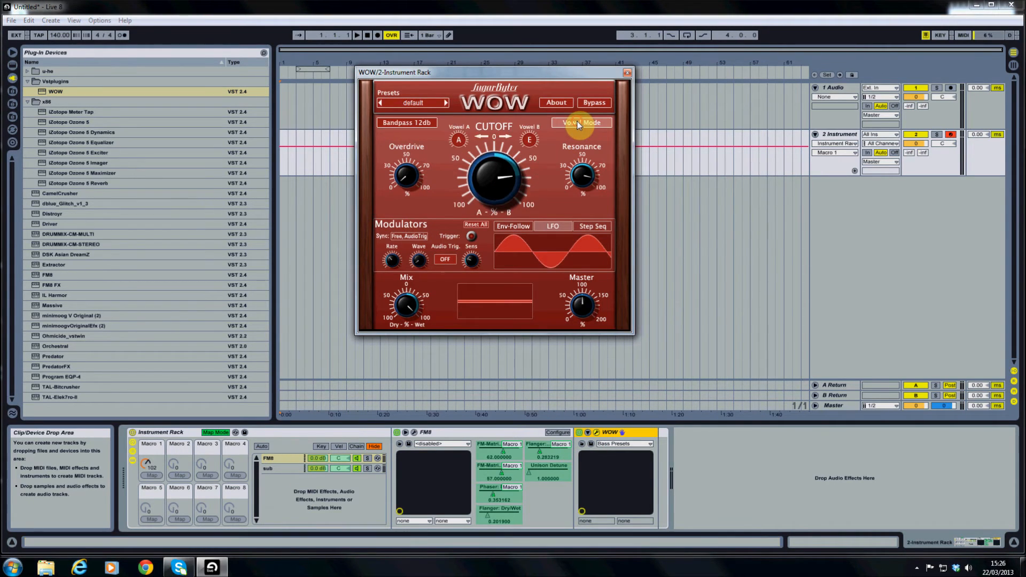
{"action": "left_click", "coordinate": [408, 122]}
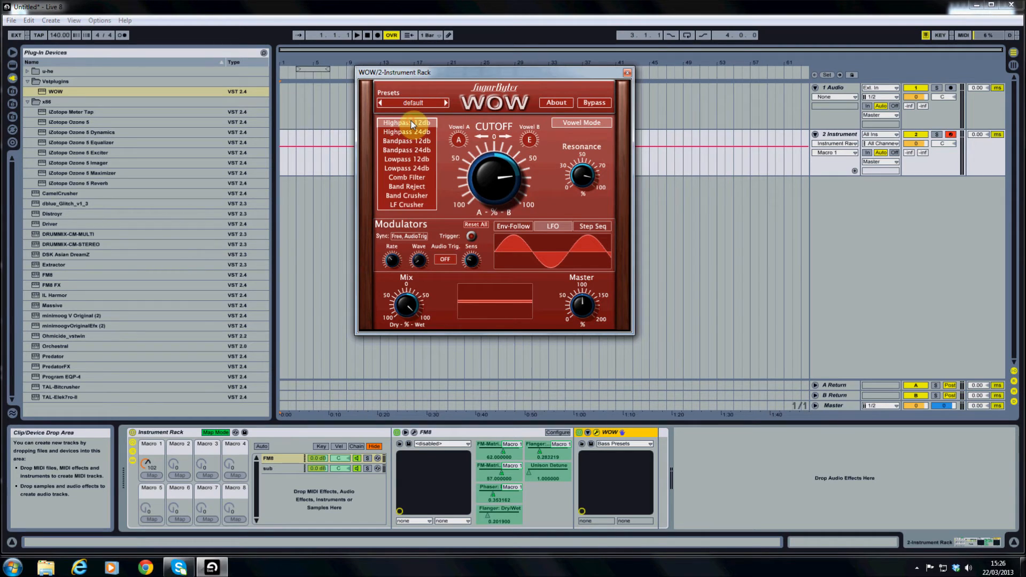
{"action": "left_click", "coordinate": [407, 186]}
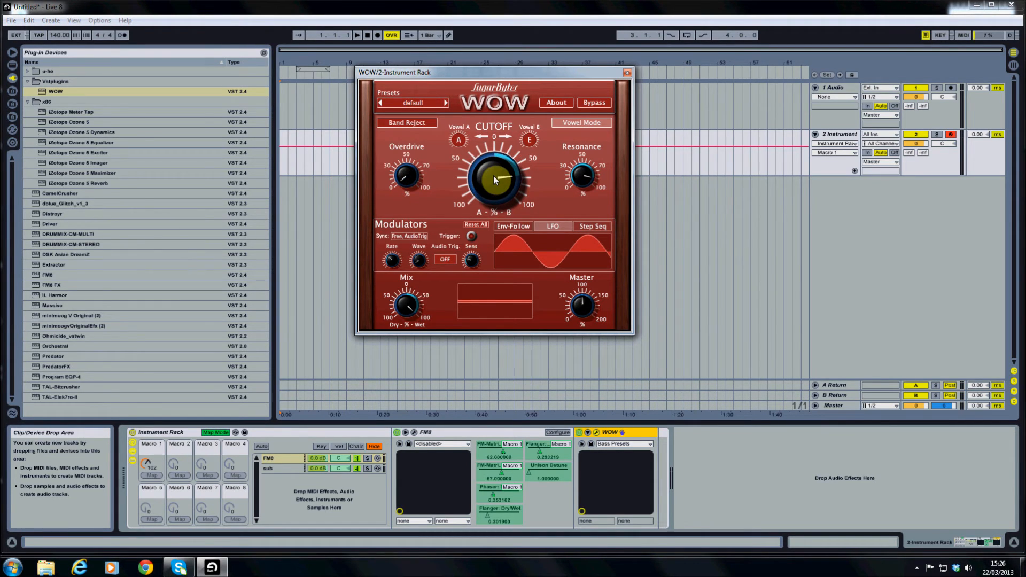
- Map WOW's vowel cutoff to Macro 1 with a range of 0.26 to 0.66, and turn Macro 1 to 77
{"action": "left_click", "coordinate": [493, 176]}
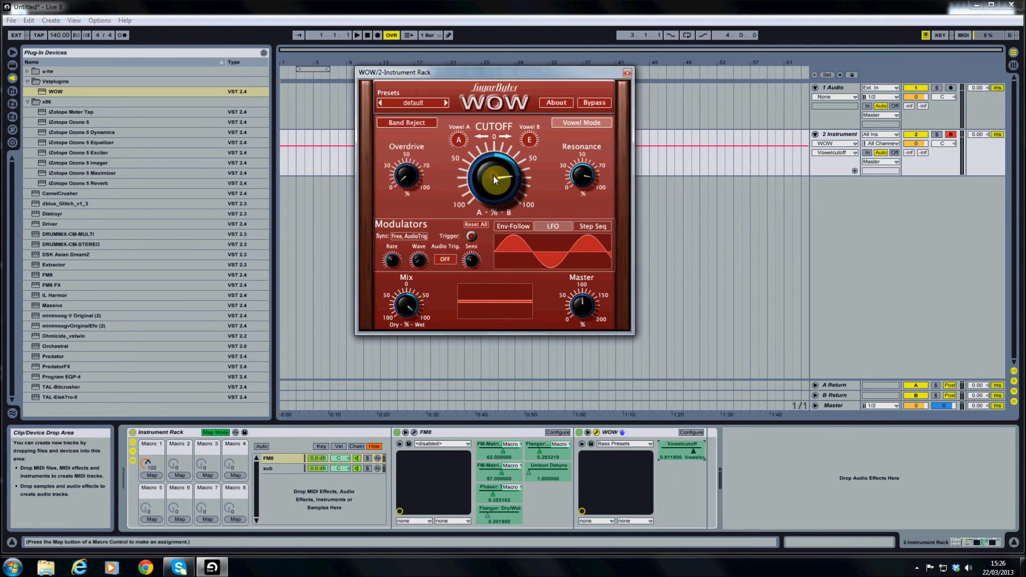
{"action": "left_click", "coordinate": [154, 475]}
{"action": "left_click", "coordinate": [12, 142]}
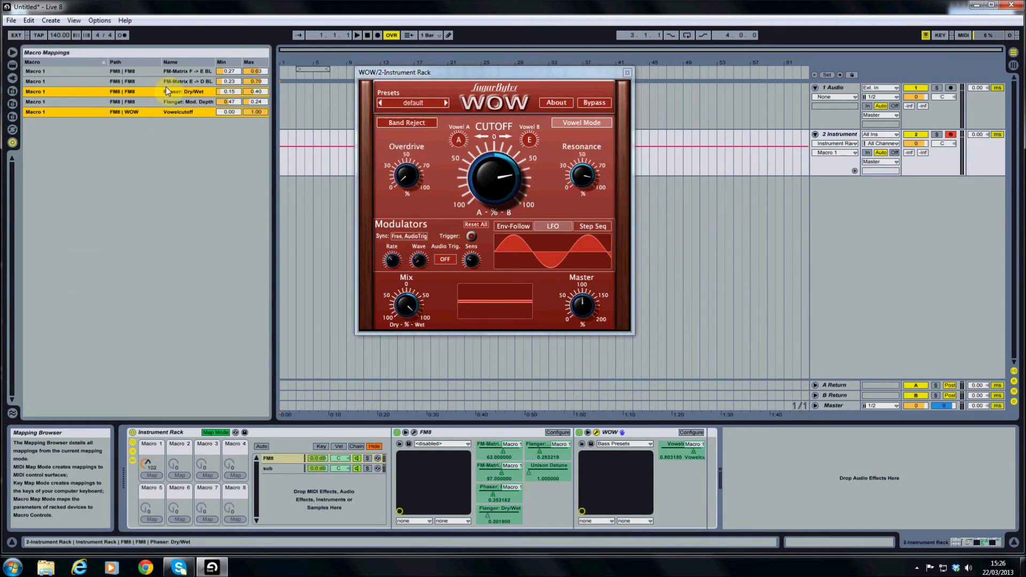
{"action": "left_click_drag", "start_coordinate": [225, 111], "coordinate": [255, 118]}
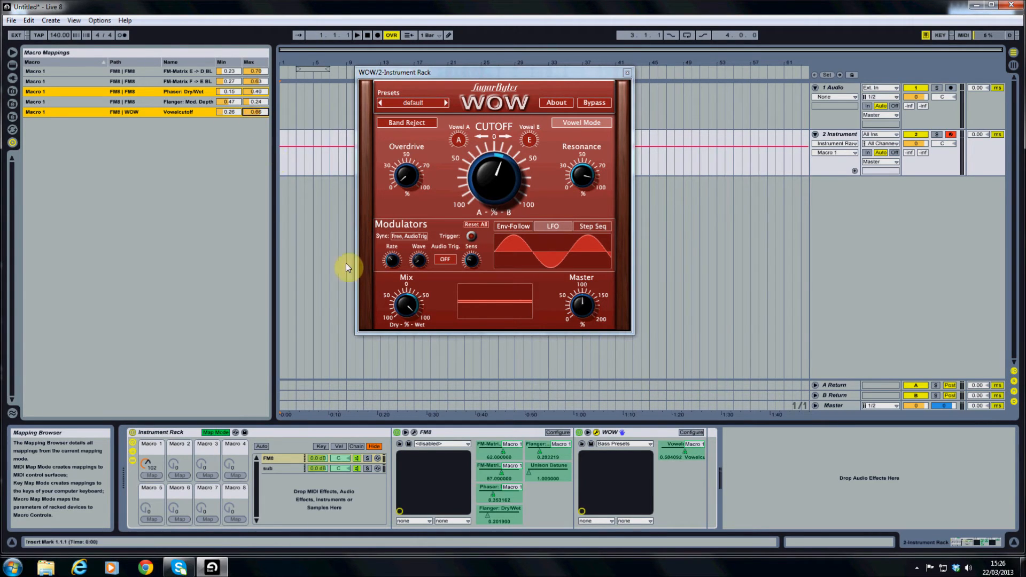
{"action": "mouse_move", "coordinate": [146, 469]}
{"action": "left_mouse_down"}
{"action": "mouse_move", "coordinate": [145, 398]}
{"action": "mouse_move", "coordinate": [143, 465]}
{"action": "left_mouse_up"}
{"action": "left_click", "coordinate": [627, 73]}
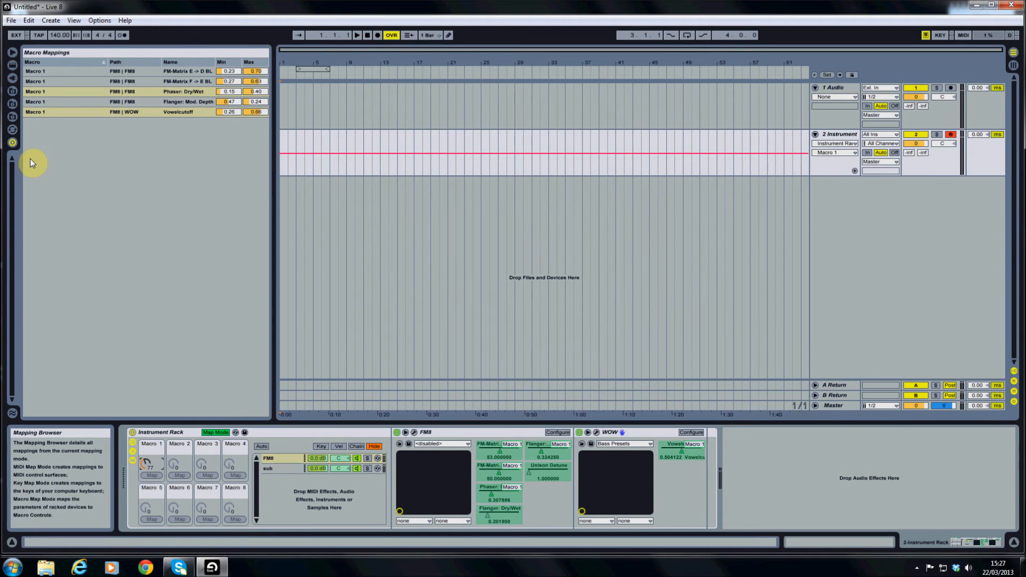
- Add a second FM8 as a new rack chain, with matrix outputs D and E at 100, E to D at 24 and F to E at 40
{"action": "left_click", "coordinate": [13, 79]}
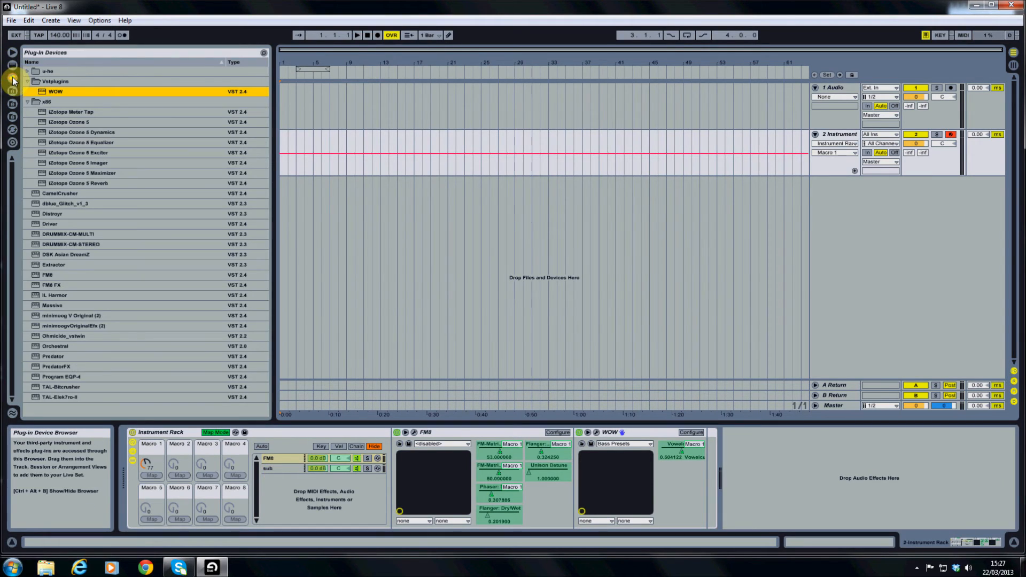
{"action": "left_click_drag", "start_coordinate": [52, 277], "coordinate": [277, 479]}
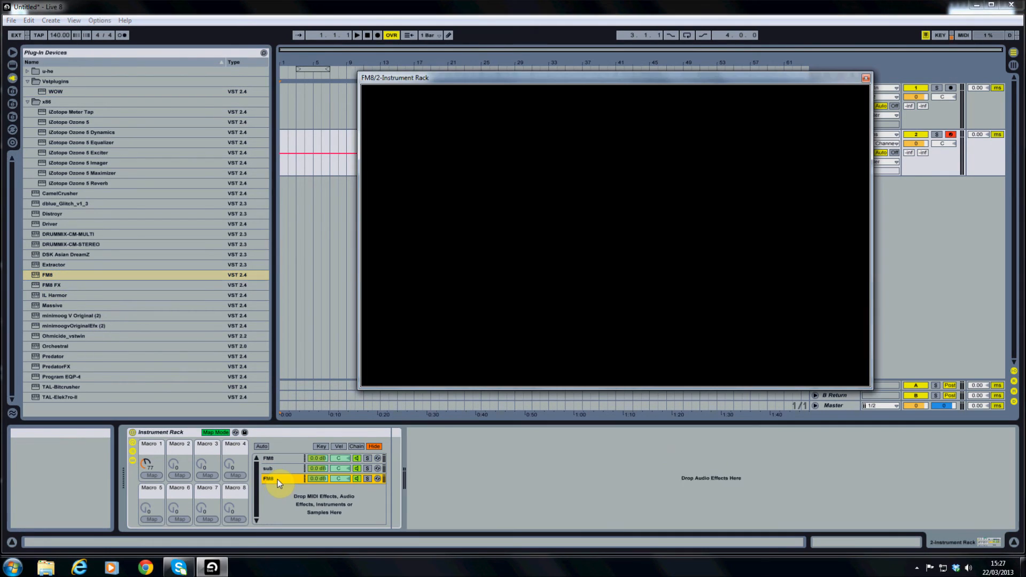
{"action": "left_click", "coordinate": [396, 242]}
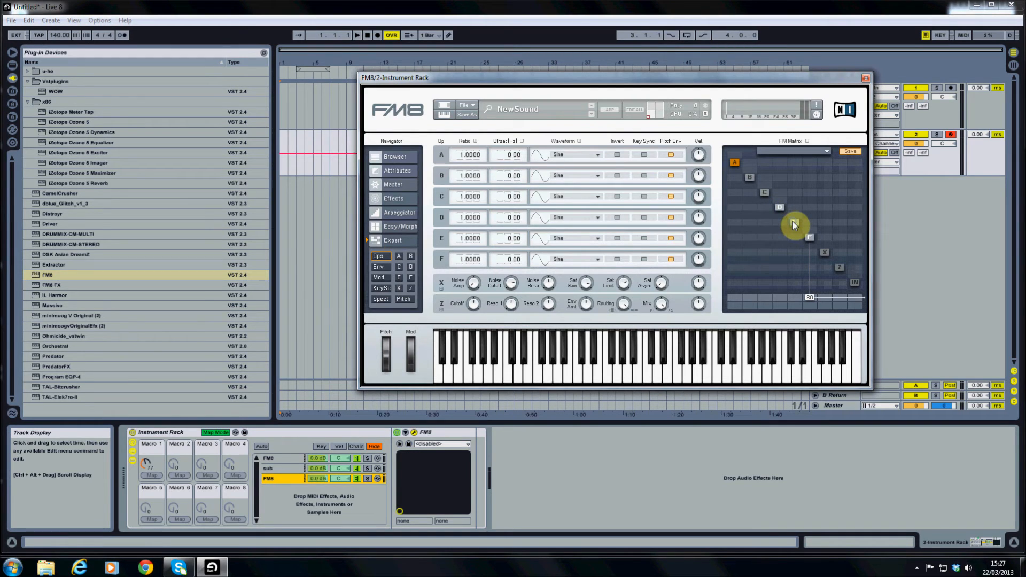
{"action": "left_click_drag", "start_coordinate": [779, 297], "coordinate": [770, 224]}
{"action": "left_click_drag", "start_coordinate": [797, 296], "coordinate": [820, 202]}
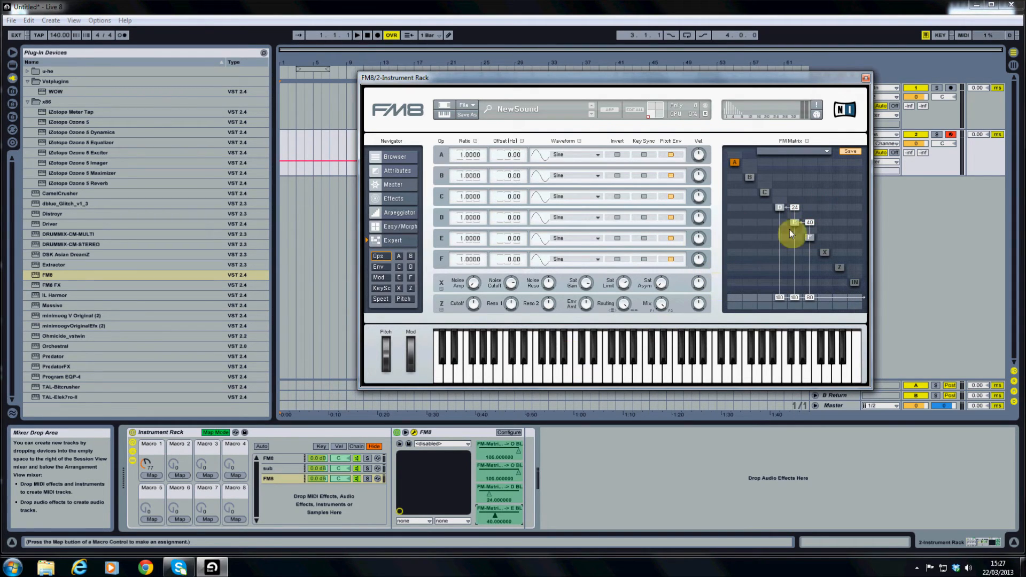
- Map the new FM8's E-to-D and F-to-E modulation to Macro 1 with ranges 0.23 to 0.54 and 0.14 to 0.58
{"action": "left_click", "coordinate": [795, 208]}
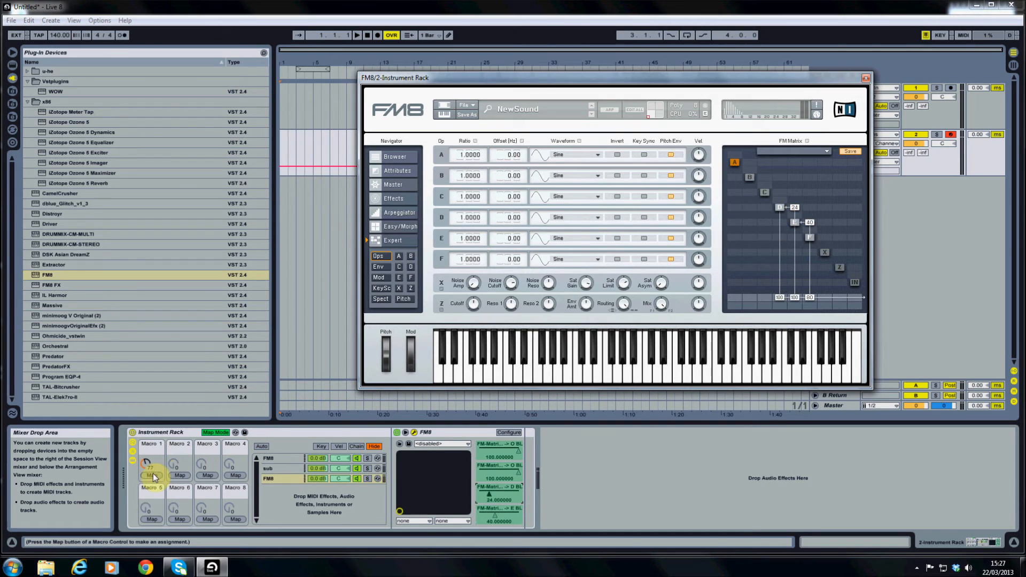
{"action": "left_click", "coordinate": [153, 475]}
{"action": "left_click", "coordinate": [11, 142]}
{"action": "left_click", "coordinate": [780, 208]}
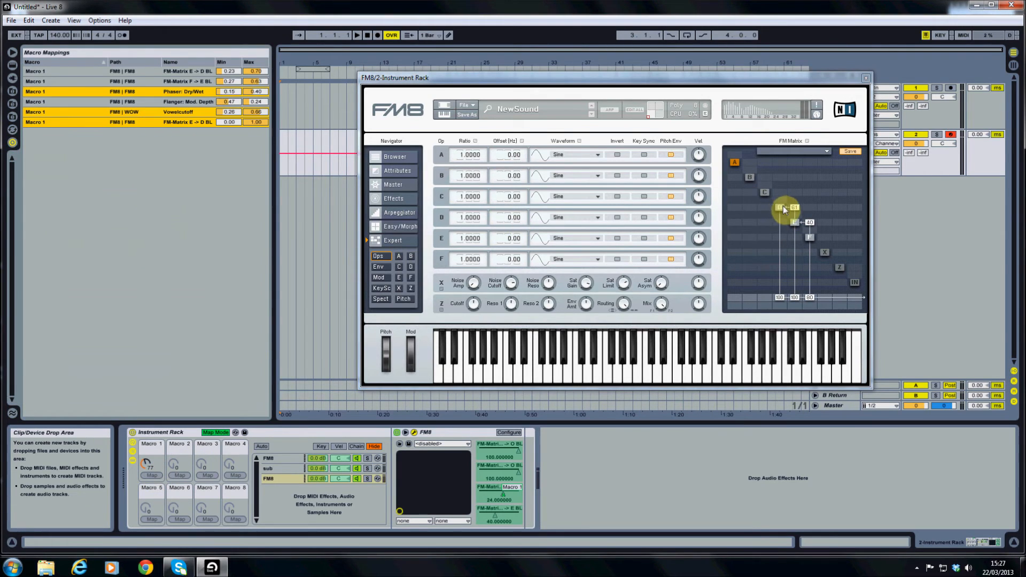
{"action": "left_click", "coordinate": [152, 475]}
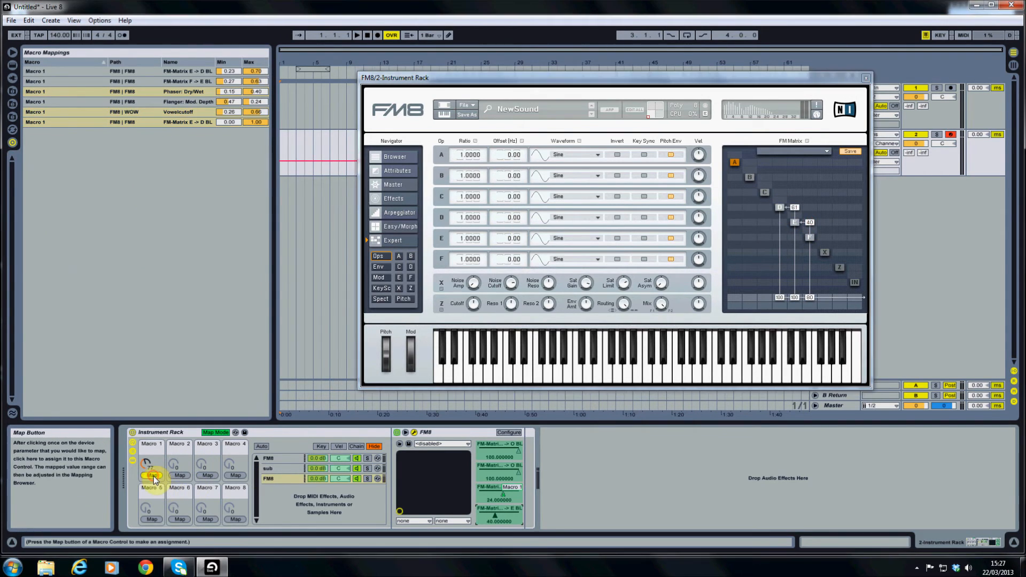
{"action": "left_click_drag", "start_coordinate": [228, 132], "coordinate": [256, 135]}
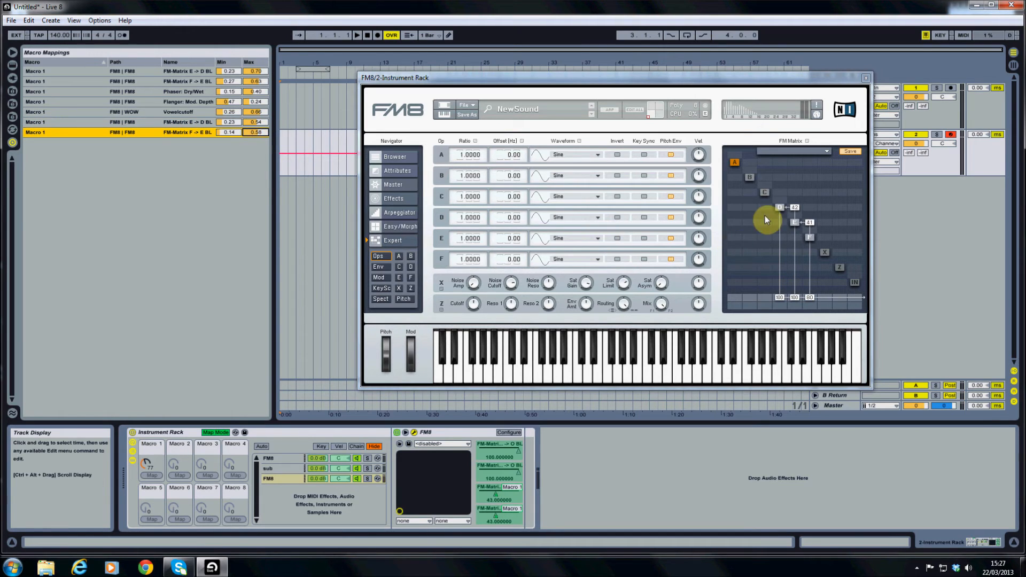
- Set operators D, E and F to 3rd Formant, TX Wave 5 and Square waveforms, and test the sound with Macro 1 down to 64
{"action": "left_click", "coordinate": [779, 208]}
{"action": "left_click", "coordinate": [605, 156]}
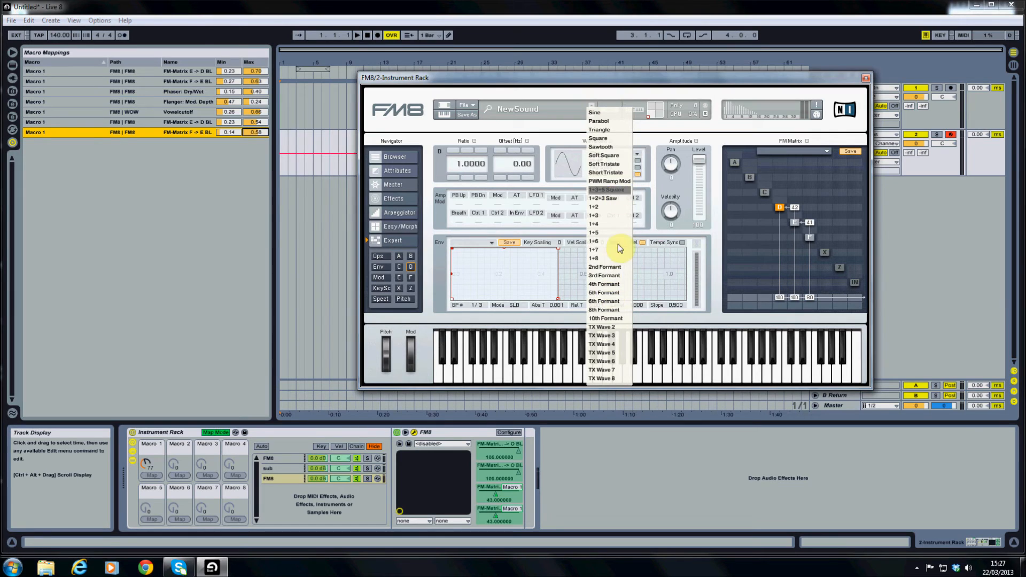
{"action": "left_click", "coordinate": [607, 275]}
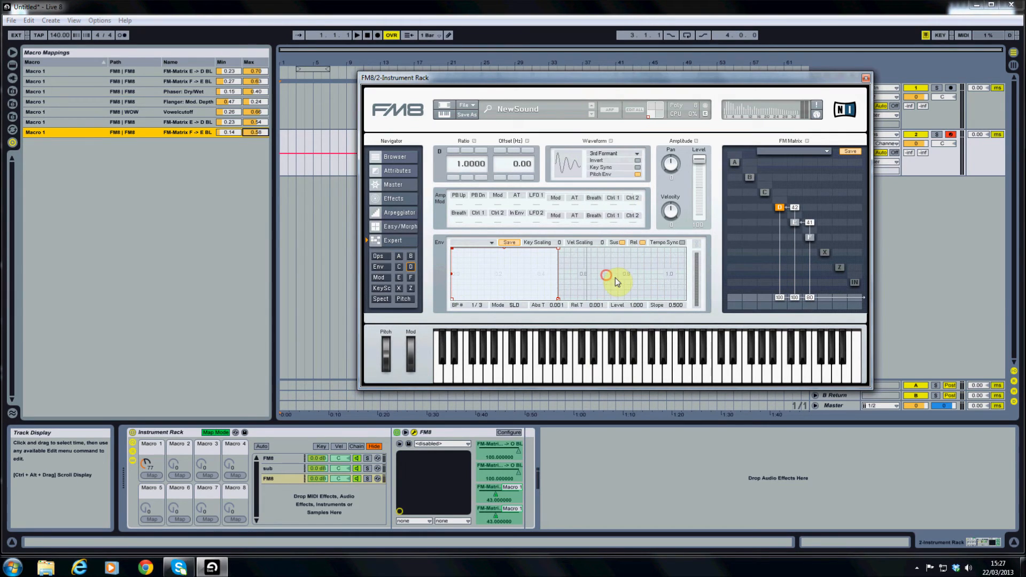
{"action": "left_click", "coordinate": [598, 155]}
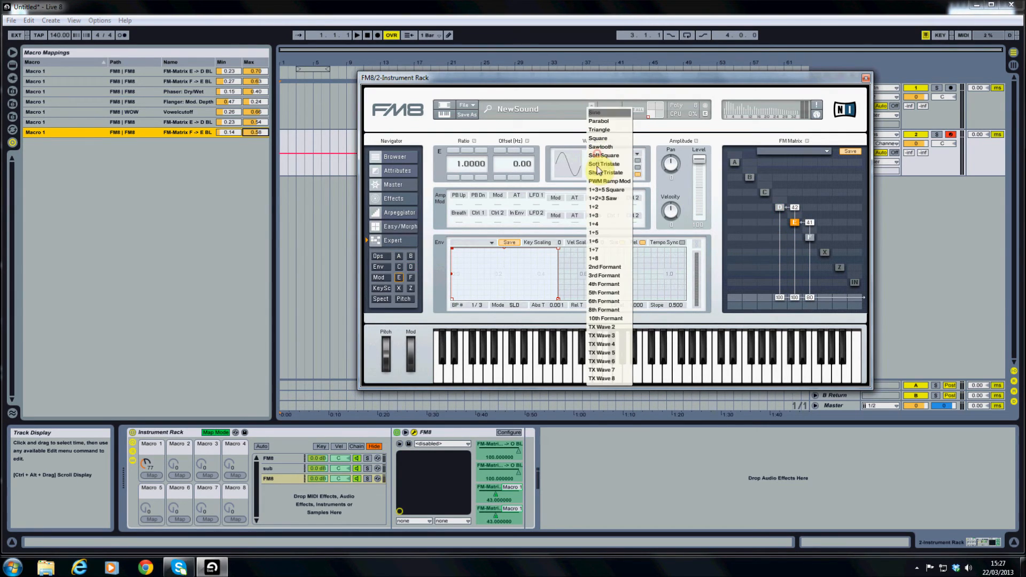
{"action": "left_click", "coordinate": [598, 357]}
{"action": "left_click", "coordinate": [809, 236]}
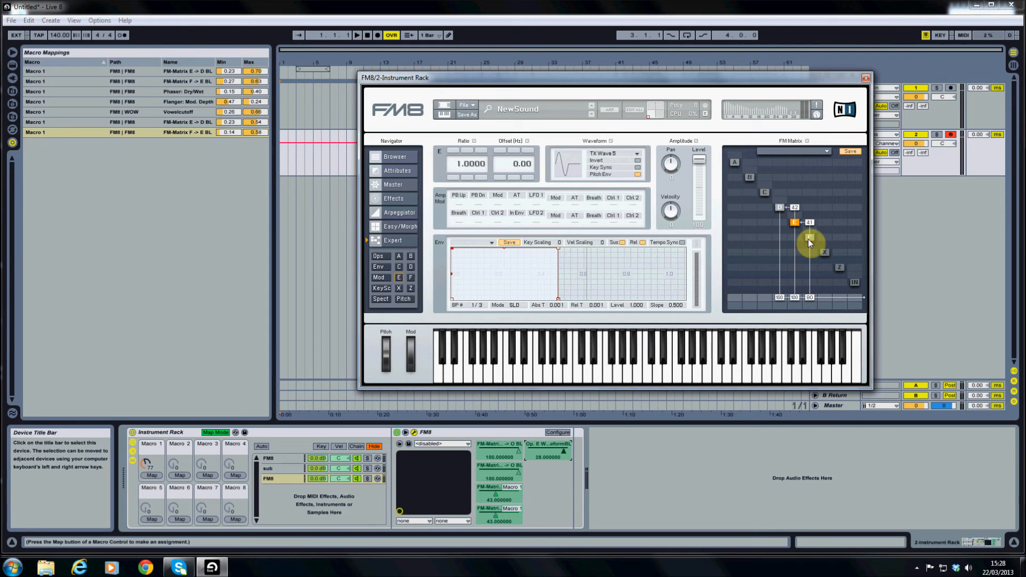
{"action": "left_click", "coordinate": [607, 155]}
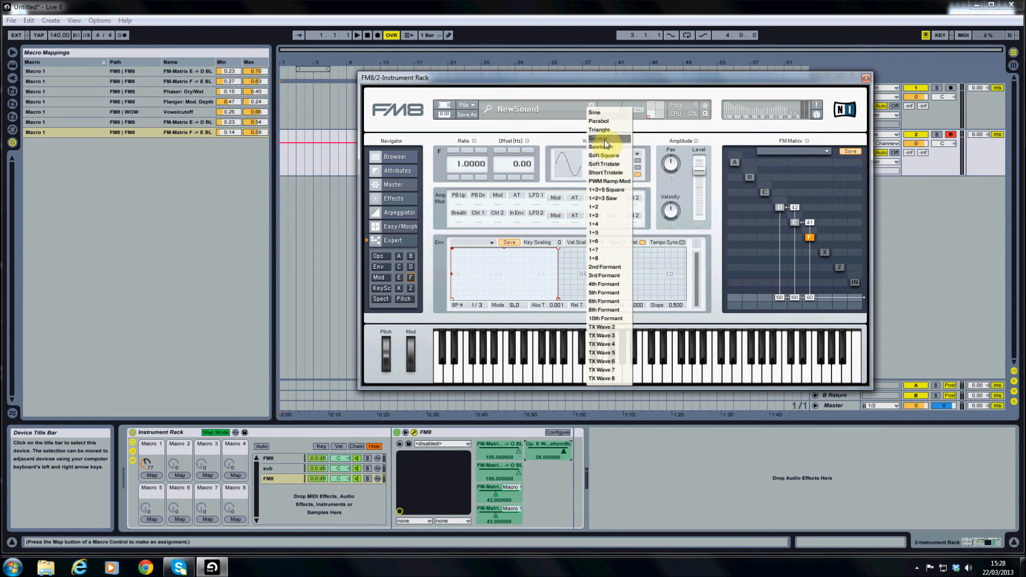
{"action": "left_click", "coordinate": [611, 142]}
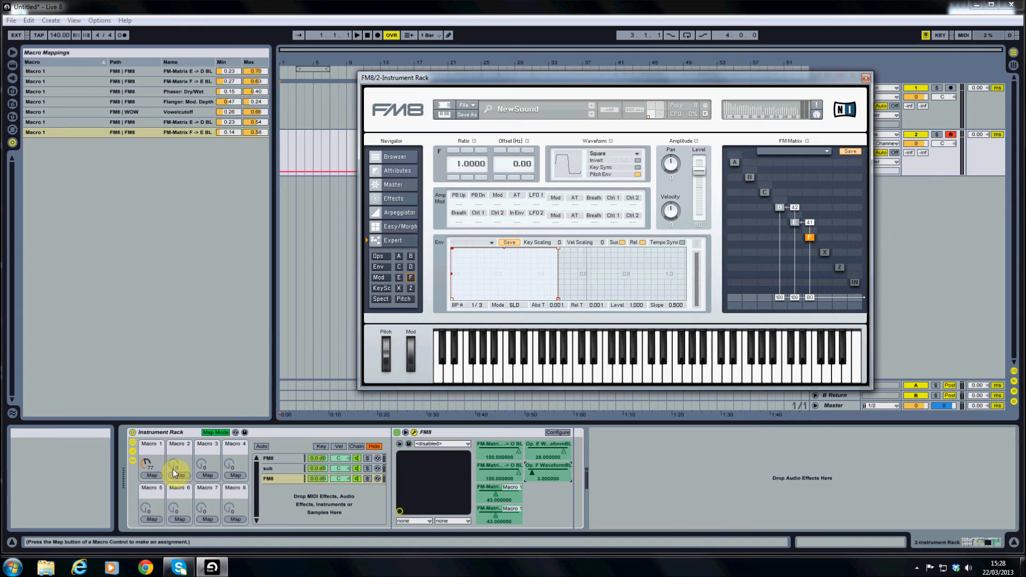
{"action": "mouse_move", "coordinate": [147, 462]}
{"action": "left_mouse_down"}
{"action": "mouse_move", "coordinate": [148, 440]}
{"action": "mouse_move", "coordinate": [148, 502]}
{"action": "mouse_move", "coordinate": [147, 447]}
{"action": "mouse_move", "coordinate": [148, 472]}
{"action": "left_mouse_up"}
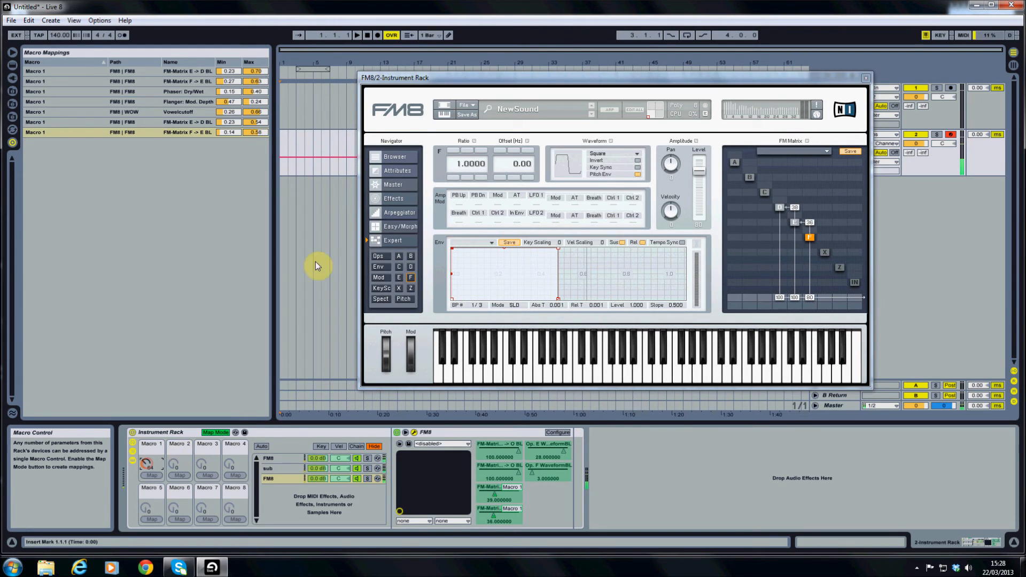
- Enable the Phaser and Flanger effects in the new FM8 and turn Macro 1 to 79 while testing
{"action": "left_click", "coordinate": [395, 197]}
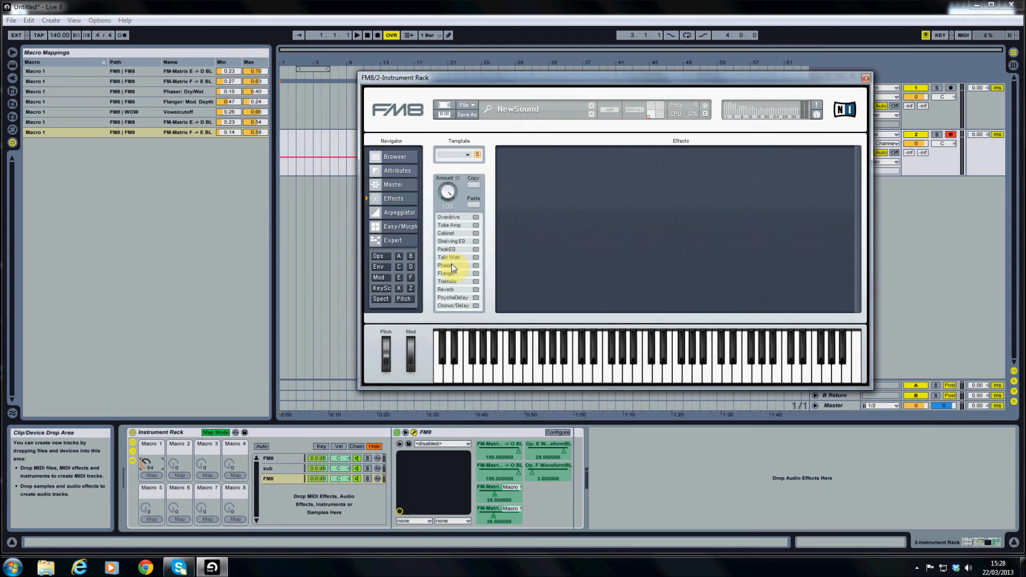
{"action": "left_click", "coordinate": [451, 265]}
{"action": "left_click", "coordinate": [451, 273]}
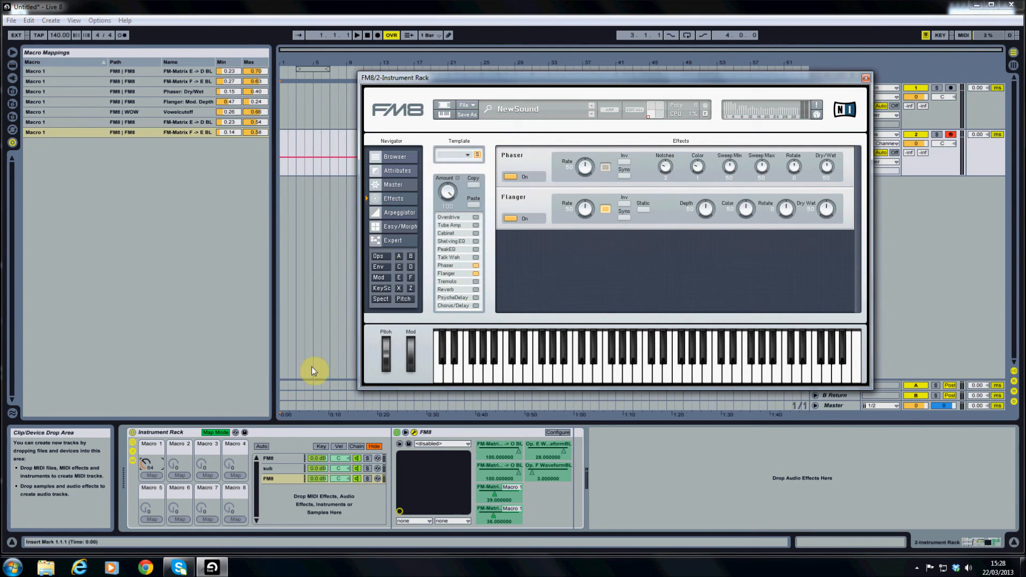
{"action": "mouse_move", "coordinate": [148, 460]}
{"action": "left_mouse_down"}
{"action": "mouse_move", "coordinate": [148, 439]}
{"action": "mouse_move", "coordinate": [145, 458]}
{"action": "left_mouse_up"}
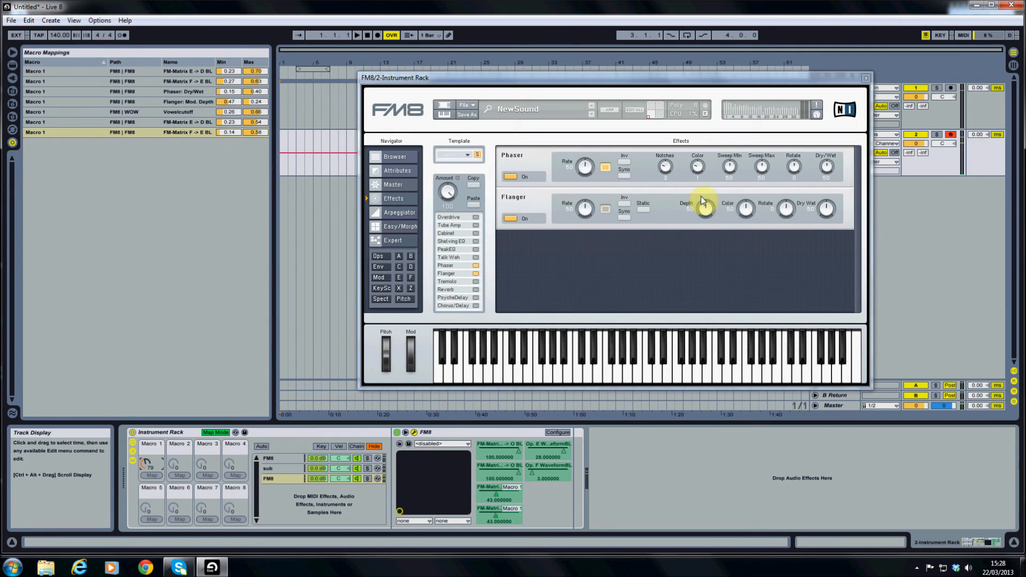
- Map the new FM8's Flanger depth to Macro 1 with an inverted range of 0.71 to 0.24, and turn Macro 1 to 72
{"action": "left_click", "coordinate": [706, 209]}
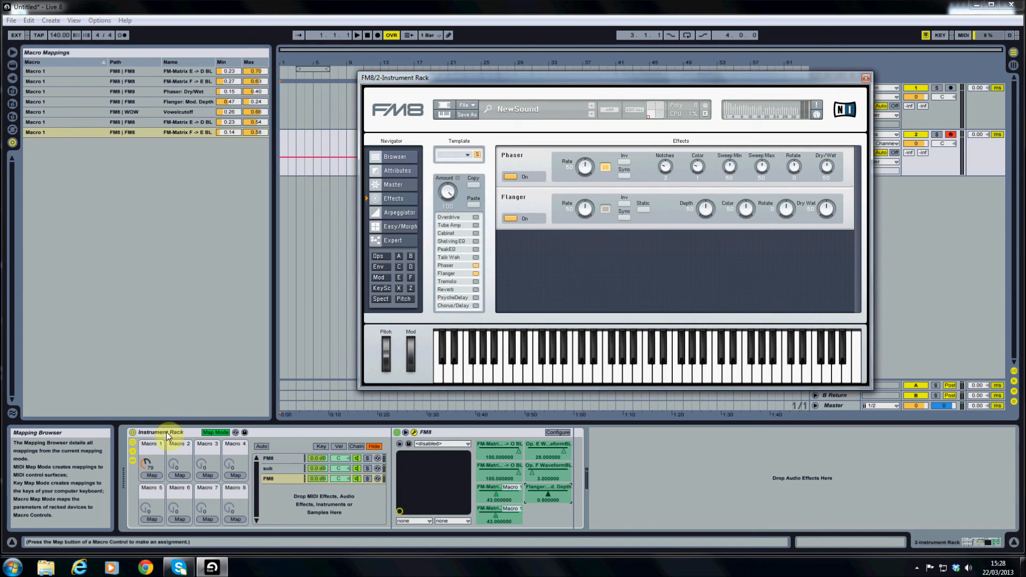
{"action": "left_click", "coordinate": [156, 474]}
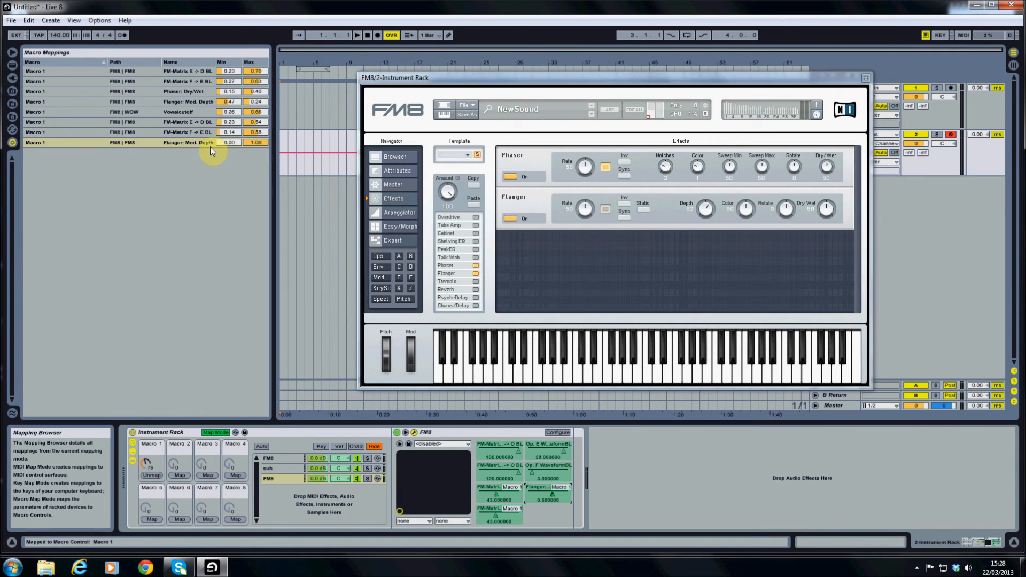
{"action": "right_click", "coordinate": [207, 143]}
{"action": "left_click", "coordinate": [215, 152]}
{"action": "mouse_move", "coordinate": [229, 143]}
{"action": "left_mouse_down"}
{"action": "mouse_move", "coordinate": [254, 130]}
{"action": "mouse_move", "coordinate": [232, 148]}
{"action": "left_mouse_up"}
{"action": "mouse_move", "coordinate": [145, 463]}
{"action": "left_mouse_down"}
{"action": "mouse_move", "coordinate": [144, 438]}
{"action": "mouse_move", "coordinate": [145, 489]}
{"action": "mouse_move", "coordinate": [145, 434]}
{"action": "mouse_move", "coordinate": [144, 494]}
{"action": "mouse_move", "coordinate": [145, 454]}
{"action": "left_mouse_up"}
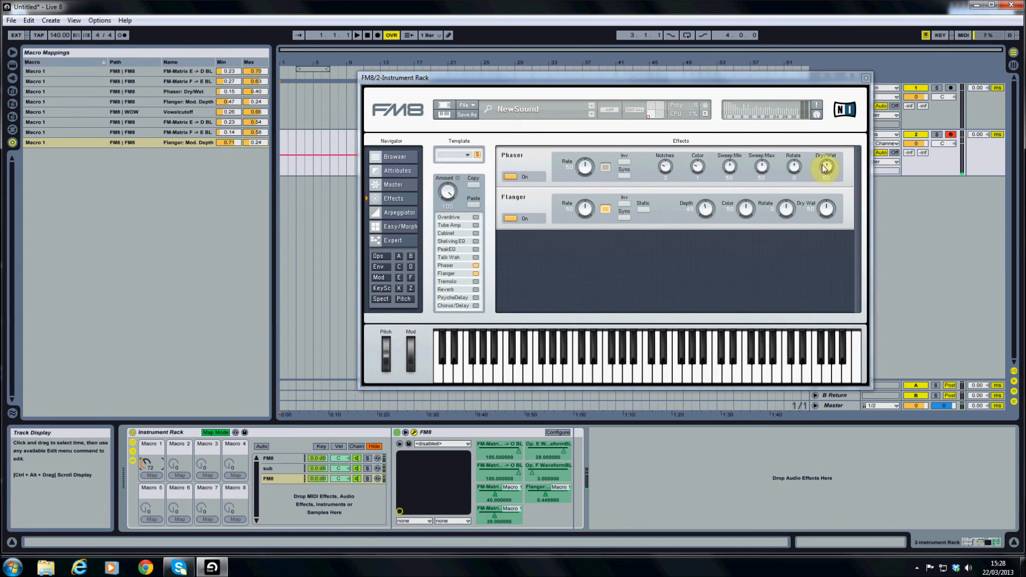
- Lower the Phaser's dry/wet to about 0.17 and its rate to about 0.18 in the new FM8
{"action": "left_click_drag", "start_coordinate": [829, 164], "coordinate": [828, 185]}
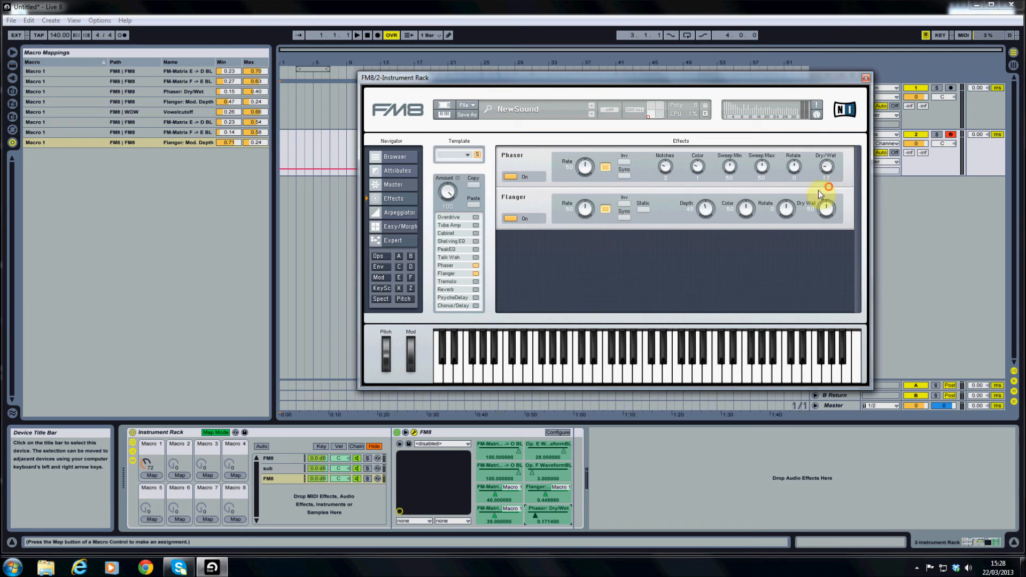
{"action": "left_click_drag", "start_coordinate": [592, 172], "coordinate": [594, 189]}
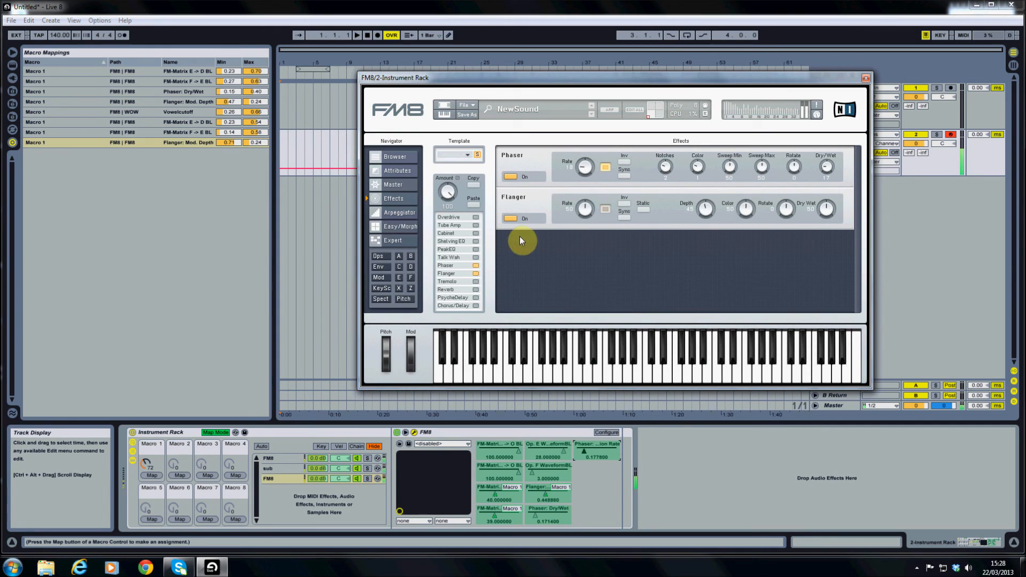
- Sweep Macro 1 to test the layered bass, close the FM8 window and set Macro 1 to 92
{"action": "mouse_move", "coordinate": [162, 464]}
{"action": "left_mouse_down"}
{"action": "mouse_move", "coordinate": [162, 449]}
{"action": "mouse_move", "coordinate": [162, 464]}
{"action": "mouse_move", "coordinate": [163, 449]}
{"action": "mouse_move", "coordinate": [148, 468]}
{"action": "mouse_move", "coordinate": [148, 452]}
{"action": "mouse_move", "coordinate": [148, 470]}
{"action": "left_mouse_up"}
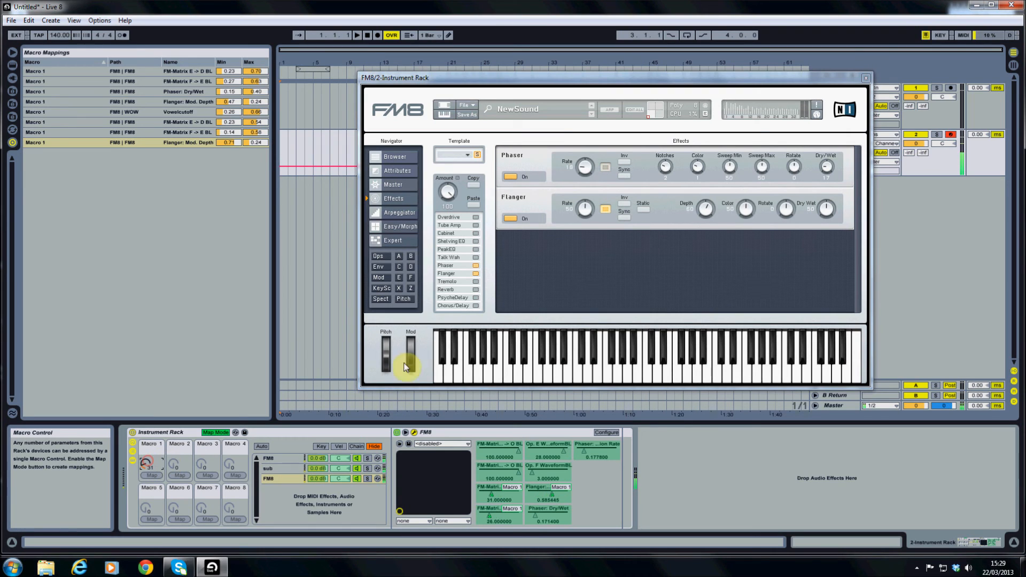
{"action": "left_click", "coordinate": [865, 77]}
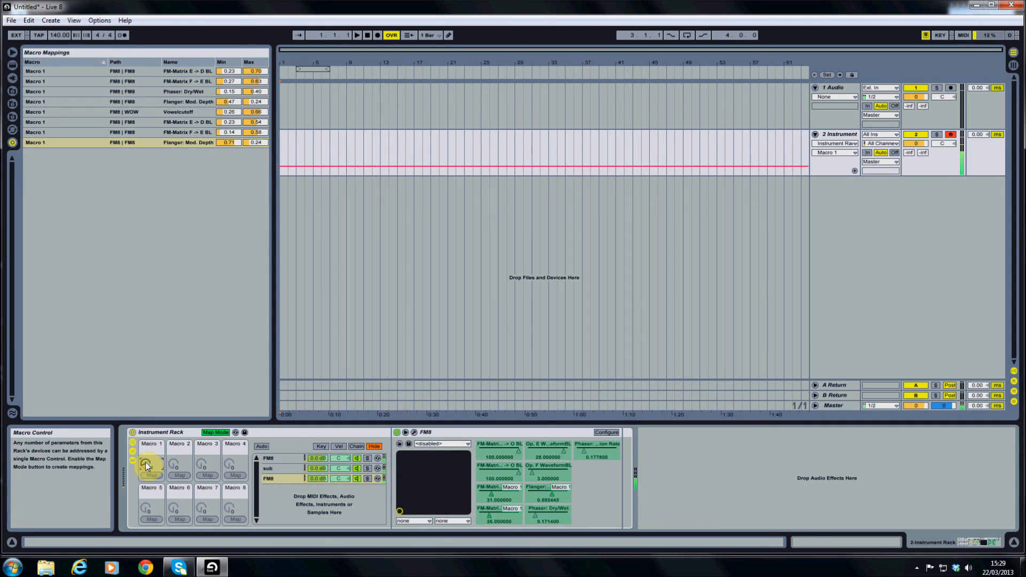
{"action": "left_click_drag", "start_coordinate": [147, 467], "coordinate": [147, 433]}
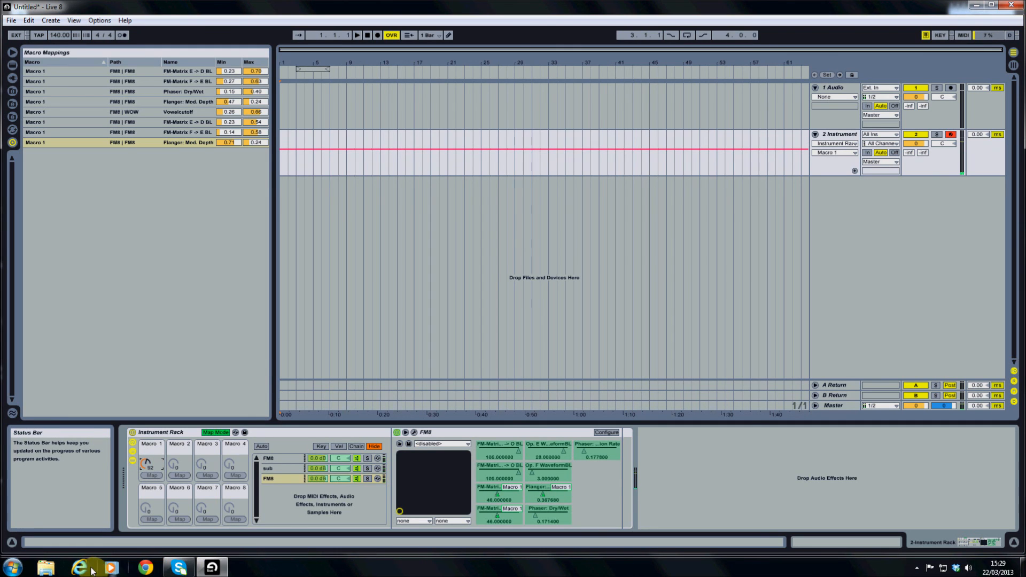
{"action": "left_click", "coordinate": [916, 568]}
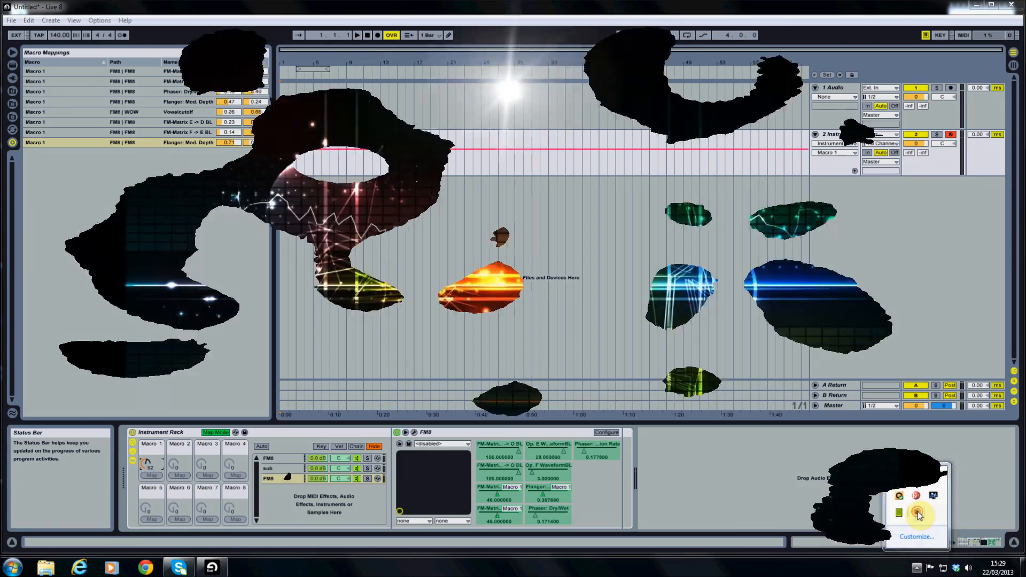